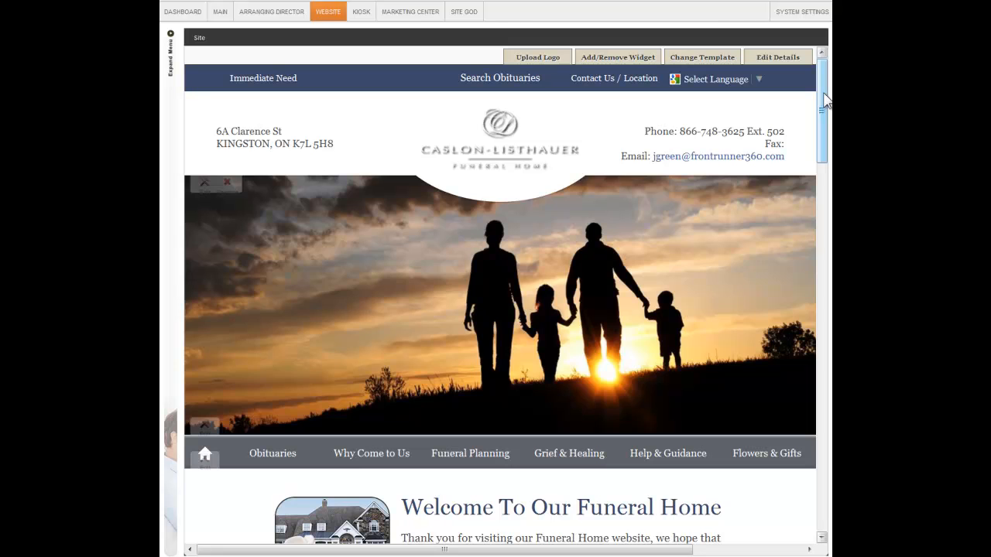
Open the page details and go through the page title, description and keywords fields, then close the dialog
{"action": "left_click", "coordinate": [796, 59]}
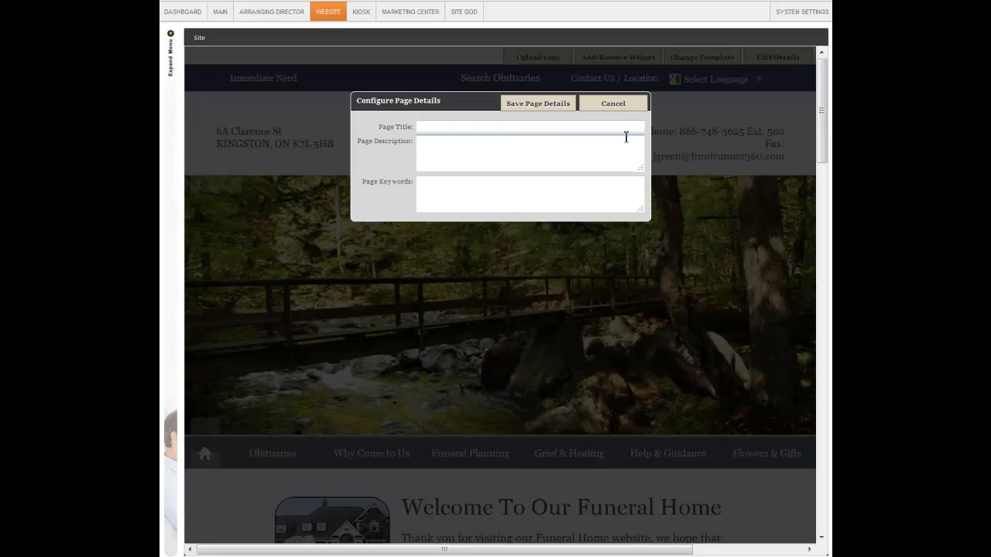
{"action": "left_click", "coordinate": [453, 129]}
{"action": "left_click", "coordinate": [445, 145]}
{"action": "left_click", "coordinate": [437, 189]}
{"action": "left_click", "coordinate": [449, 127]}
{"action": "left_click", "coordinate": [454, 148]}
{"action": "left_click", "coordinate": [455, 185]}
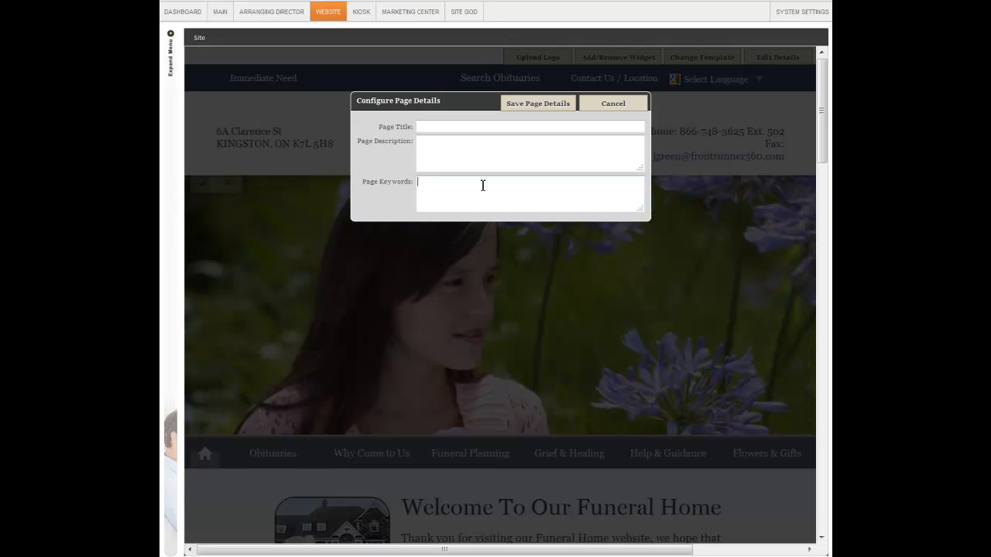
{"action": "left_click", "coordinate": [443, 147]}
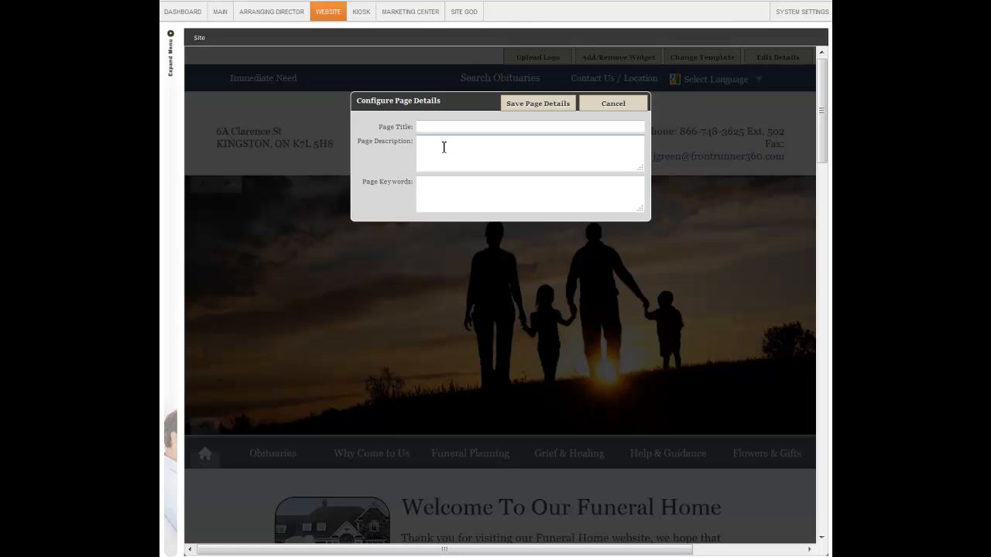
{"action": "left_click", "coordinate": [445, 127]}
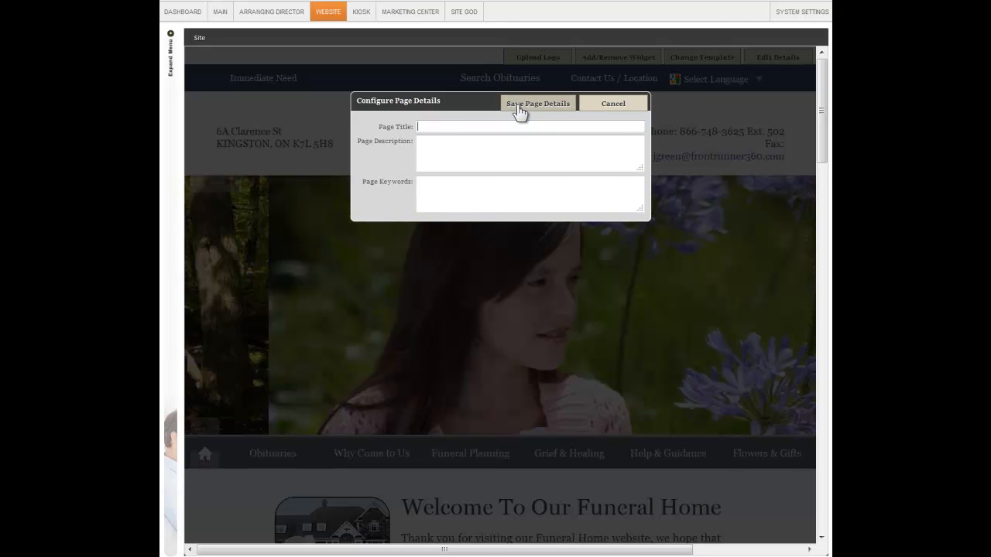
{"action": "left_click", "coordinate": [519, 113]}
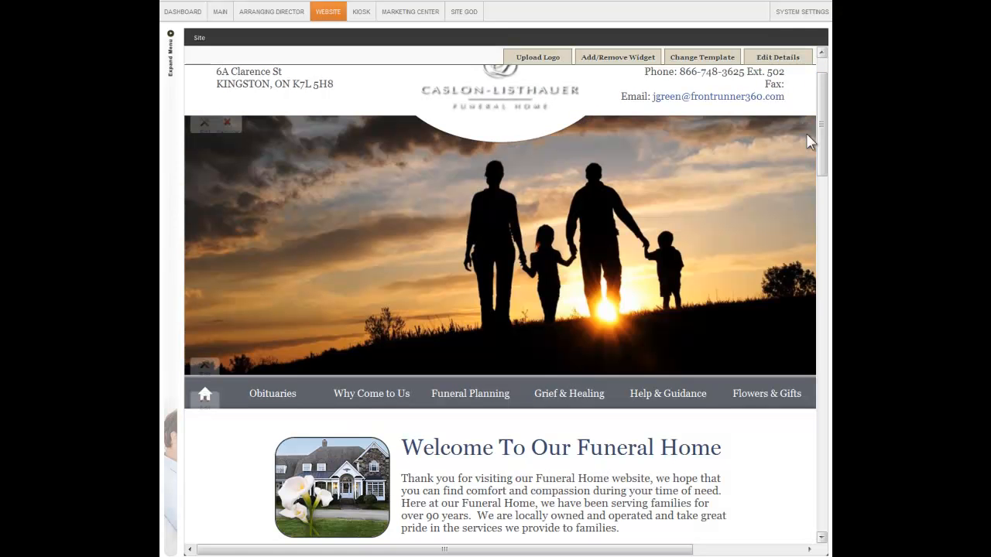
Open the sunset family slide of the image slider and examine its link field and link-window options, then return to the slide list
{"action": "left_click", "coordinate": [203, 126]}
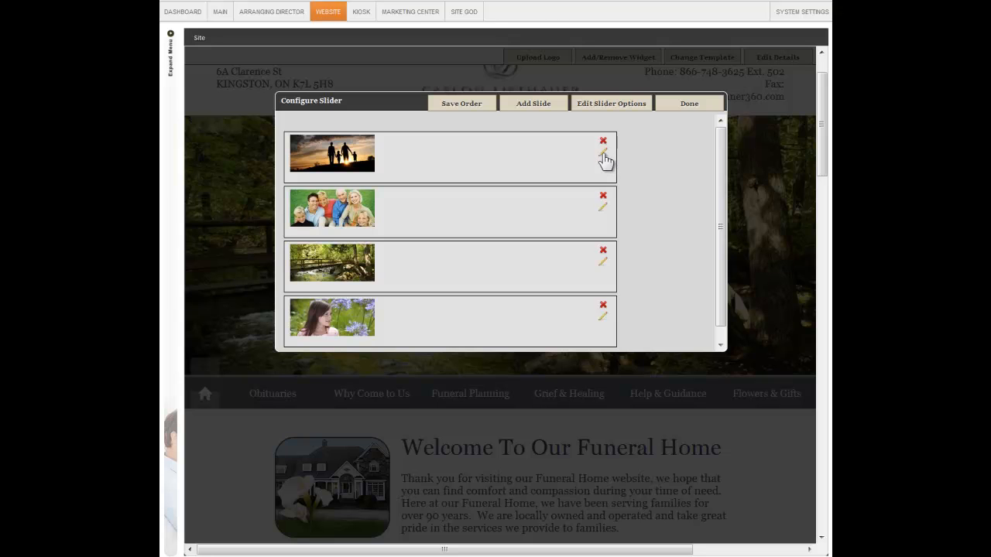
{"action": "left_click", "coordinate": [603, 154]}
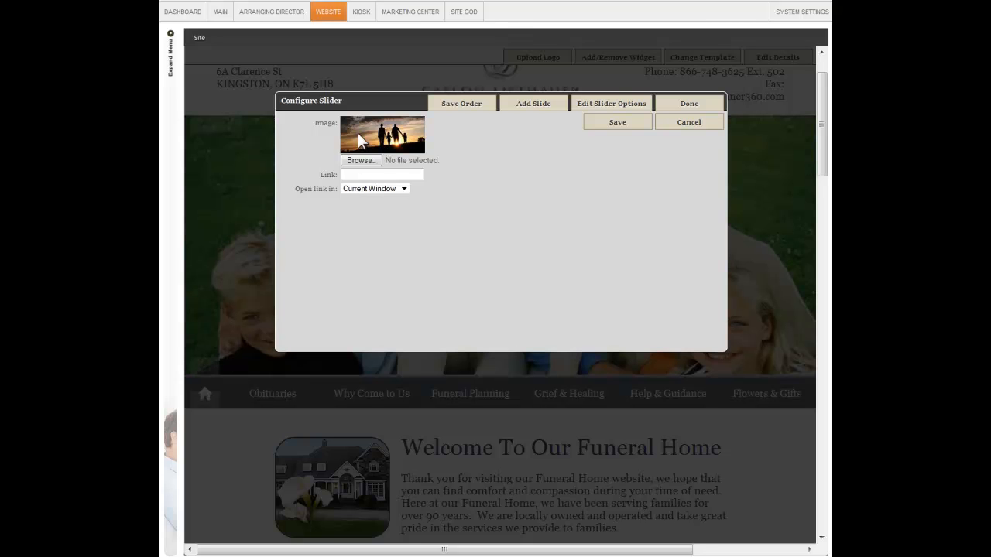
{"action": "left_click", "coordinate": [385, 175]}
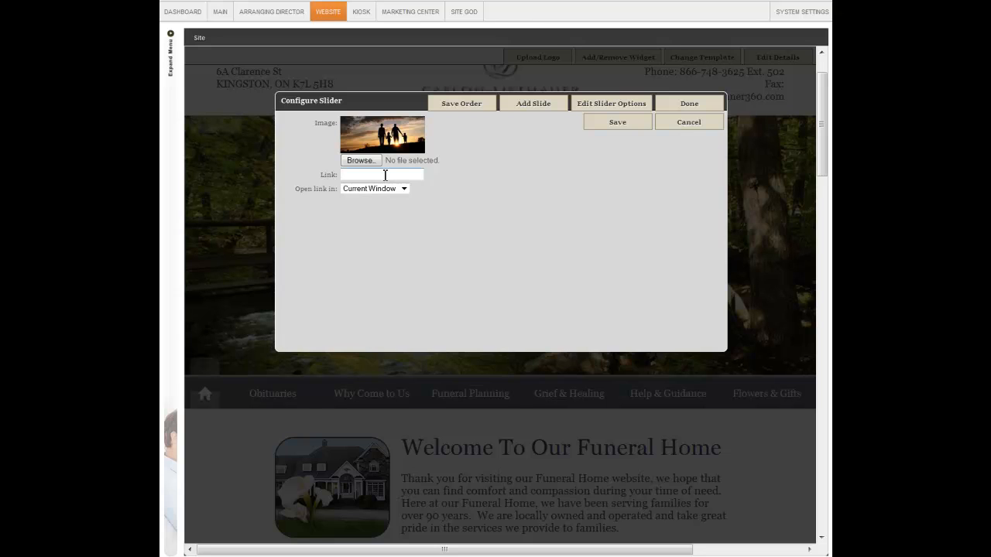
{"action": "left_click", "coordinate": [403, 189]}
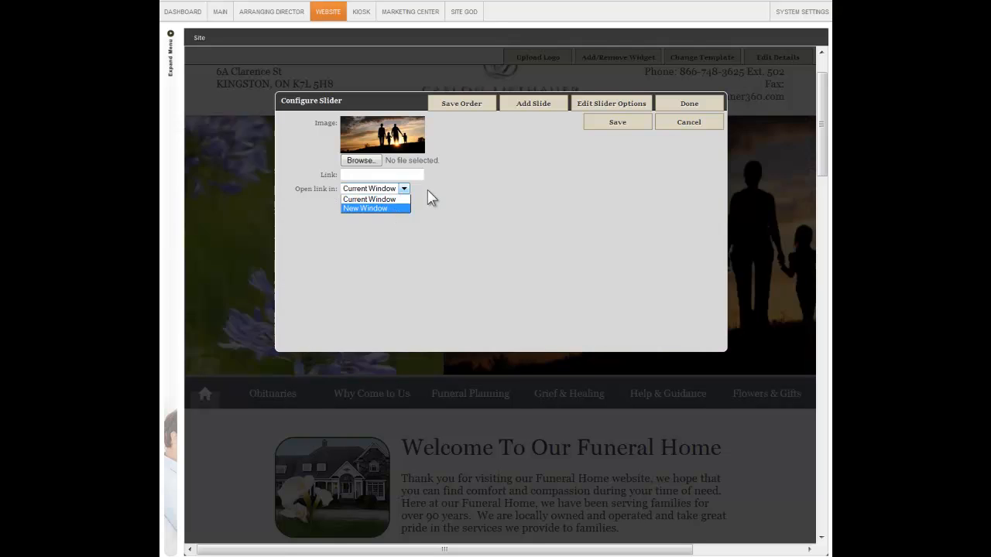
{"action": "left_click", "coordinate": [457, 196]}
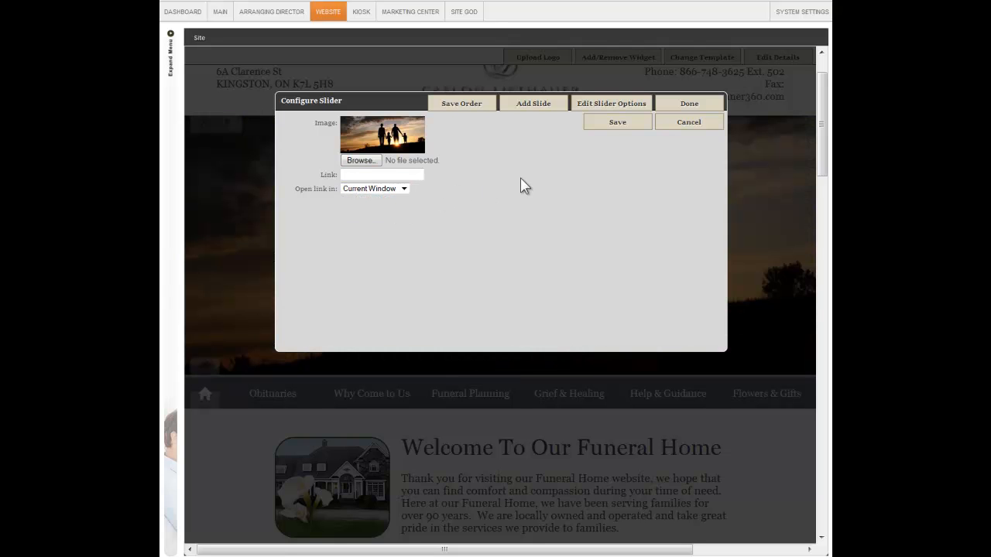
{"action": "left_click", "coordinate": [611, 124]}
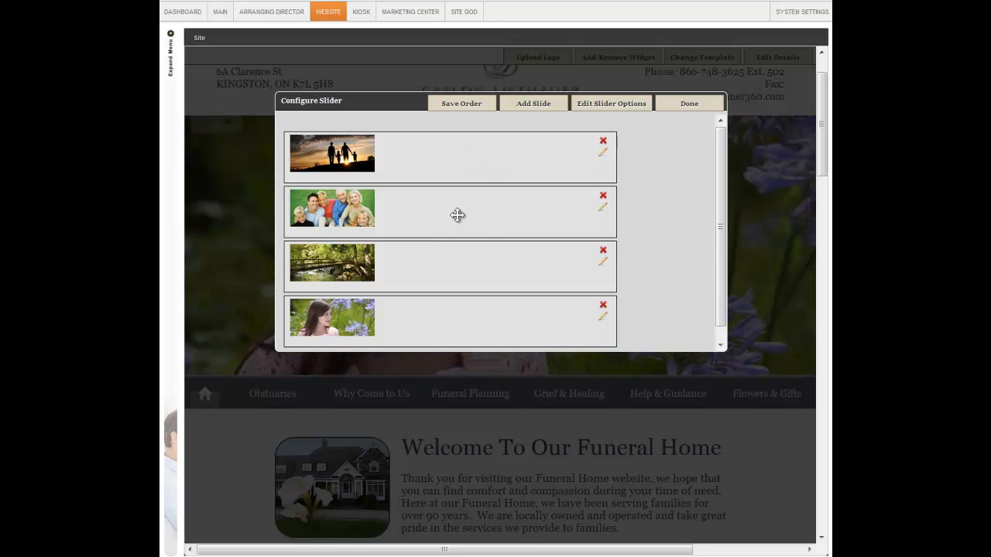
Move the family portrait slide to the first position in the slider and save the slide order
{"action": "left_click_drag", "start_coordinate": [458, 215], "coordinate": [457, 162]}
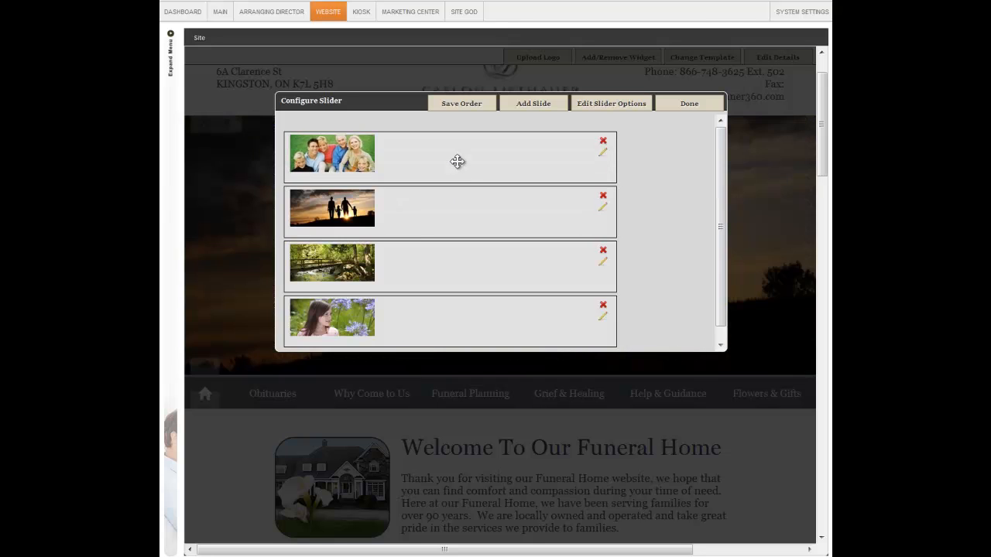
{"action": "left_click", "coordinate": [460, 114]}
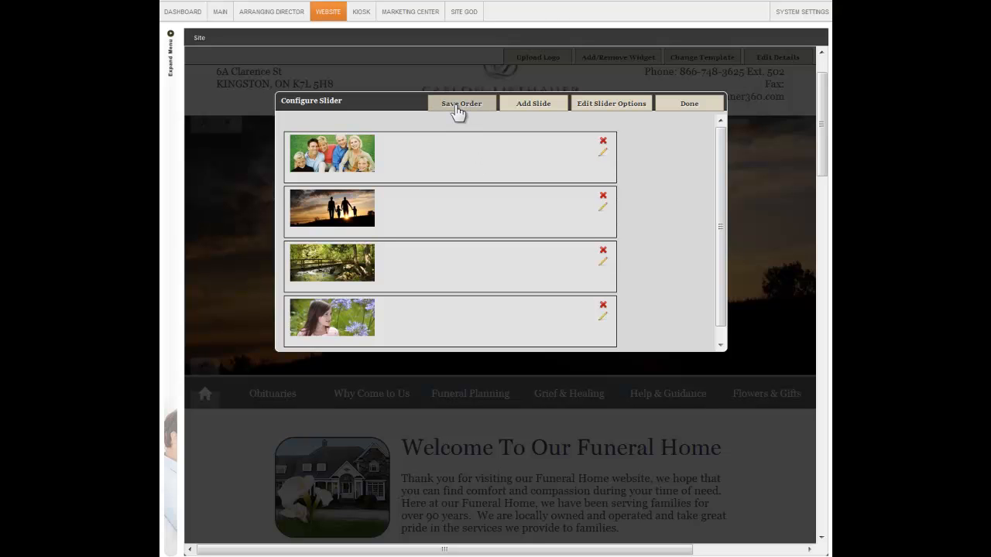
Open the form for adding a slide and examine its image, link and link-window options
{"action": "left_click", "coordinate": [526, 106]}
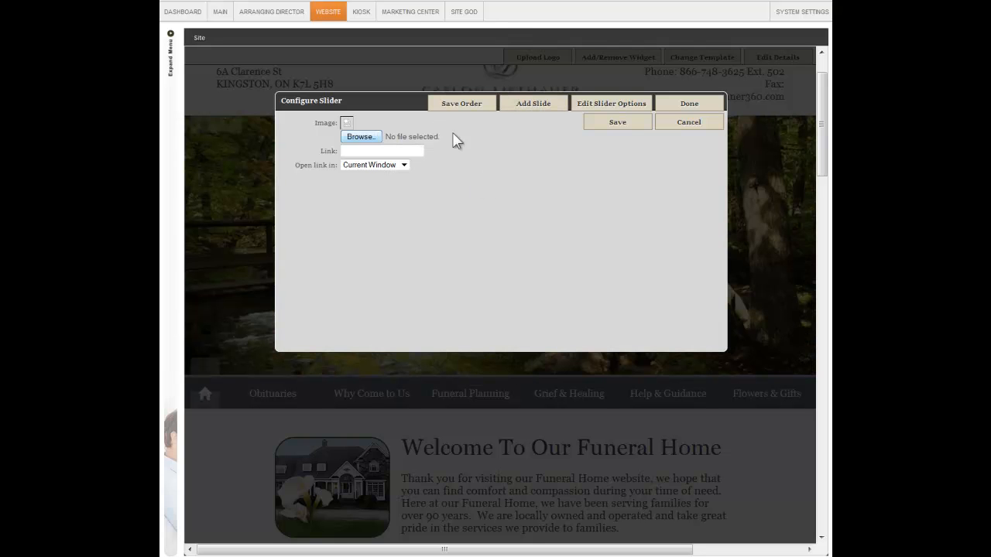
{"action": "left_click", "coordinate": [403, 166]}
{"action": "left_click", "coordinate": [405, 167]}
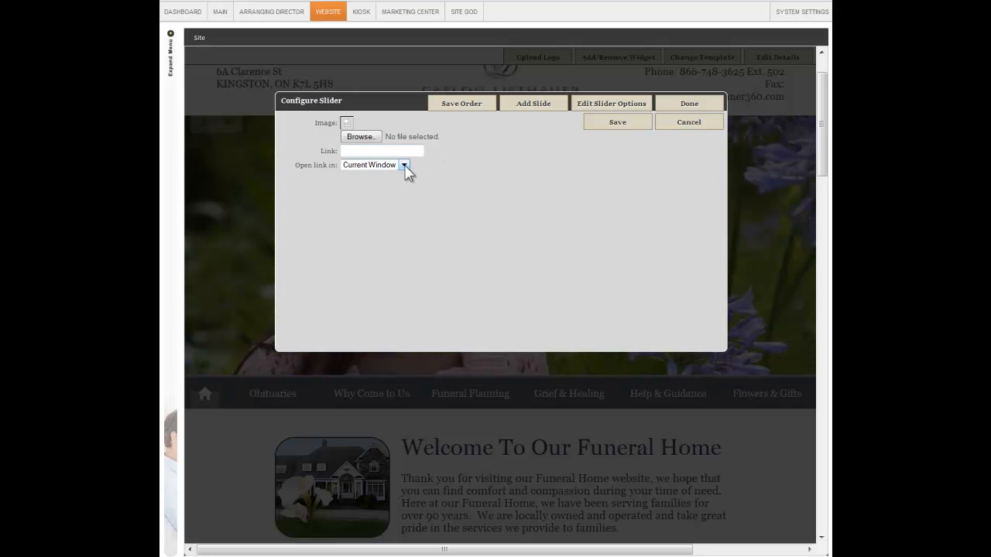
{"action": "left_click", "coordinate": [603, 131]}
Review the slider's transition types, set the slide duration to 5 seconds, save the options and finish configuring the slider
{"action": "left_click", "coordinate": [619, 108]}
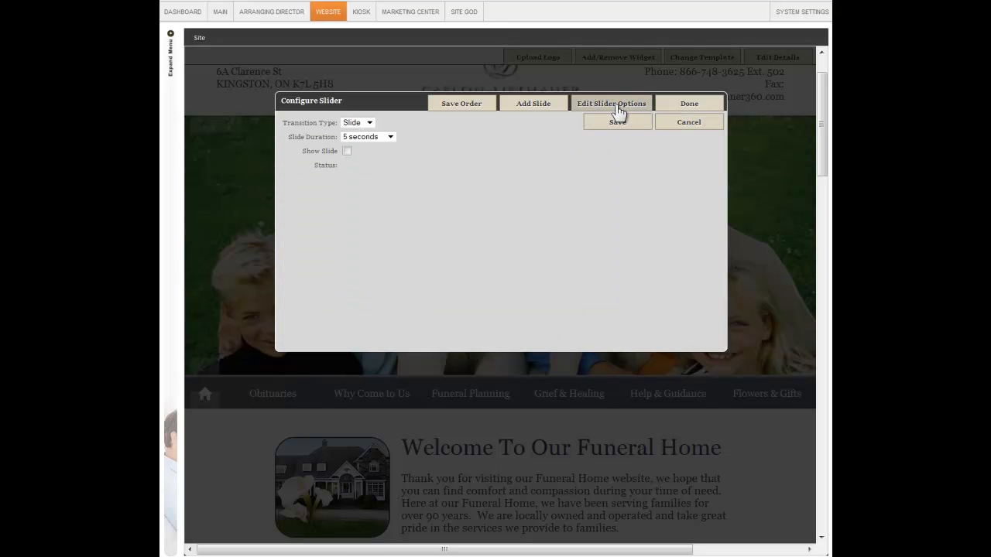
{"action": "left_click", "coordinate": [370, 123]}
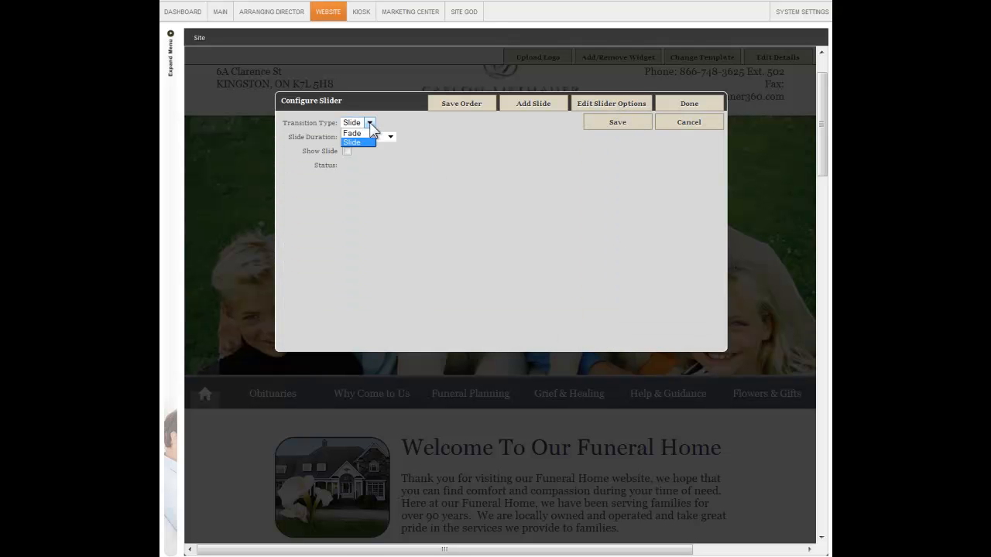
{"action": "left_click", "coordinate": [391, 137]}
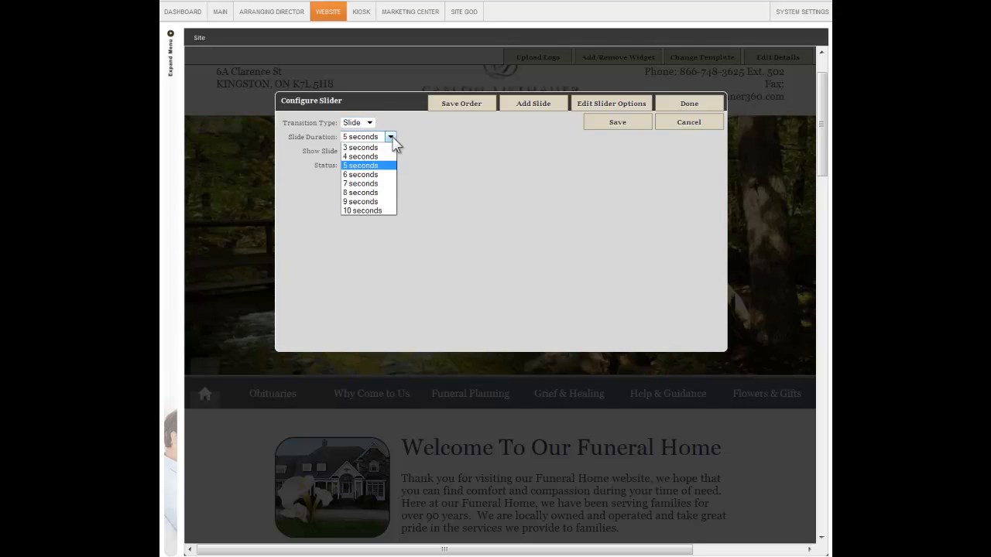
{"action": "left_click", "coordinate": [380, 165]}
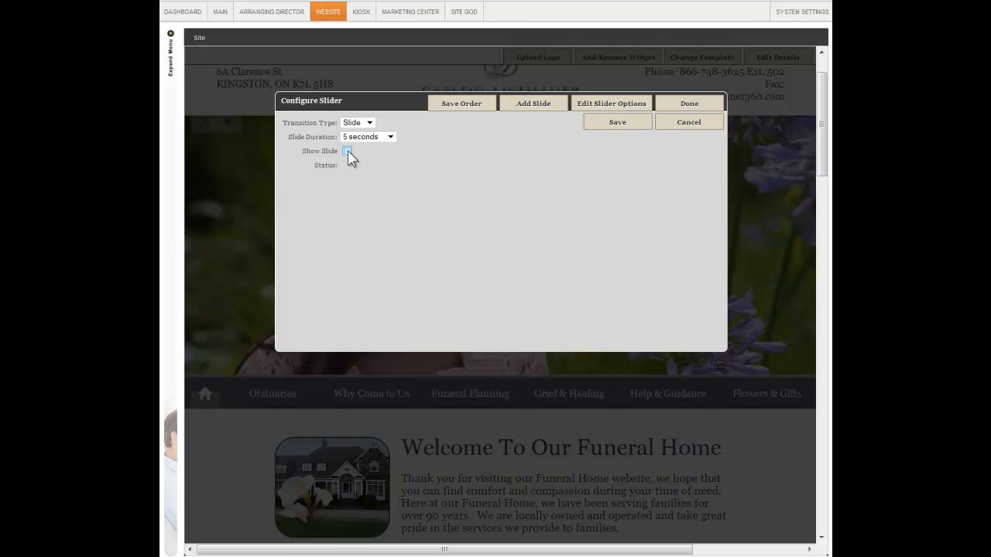
{"action": "left_click", "coordinate": [606, 126]}
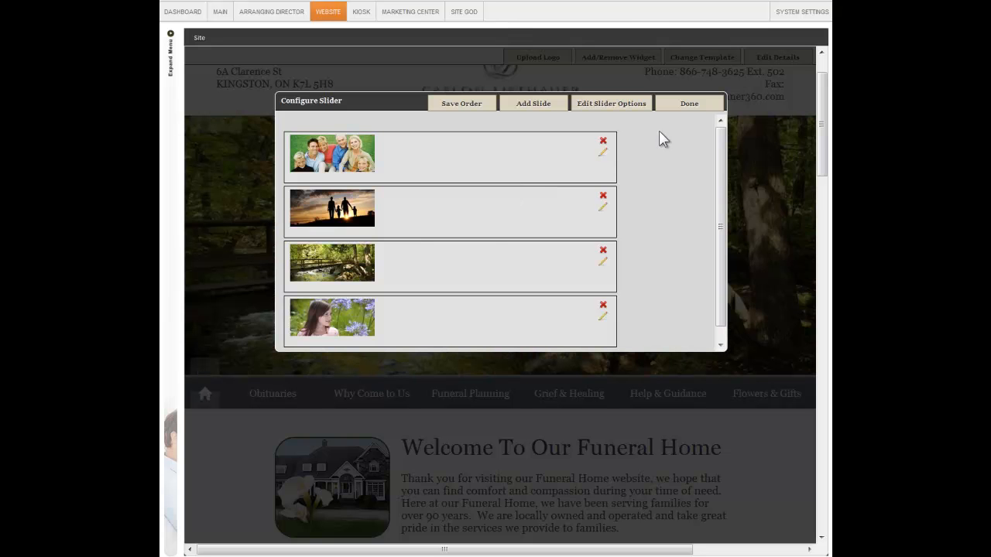
{"action": "left_click", "coordinate": [675, 107]}
Open the navigation bar's configuration, examine the navigation action choices and obituary label field, and close it without saving
{"action": "scroll", "coordinate": [827, 155], "scroll_direction": "down", "scroll_amount": 3}
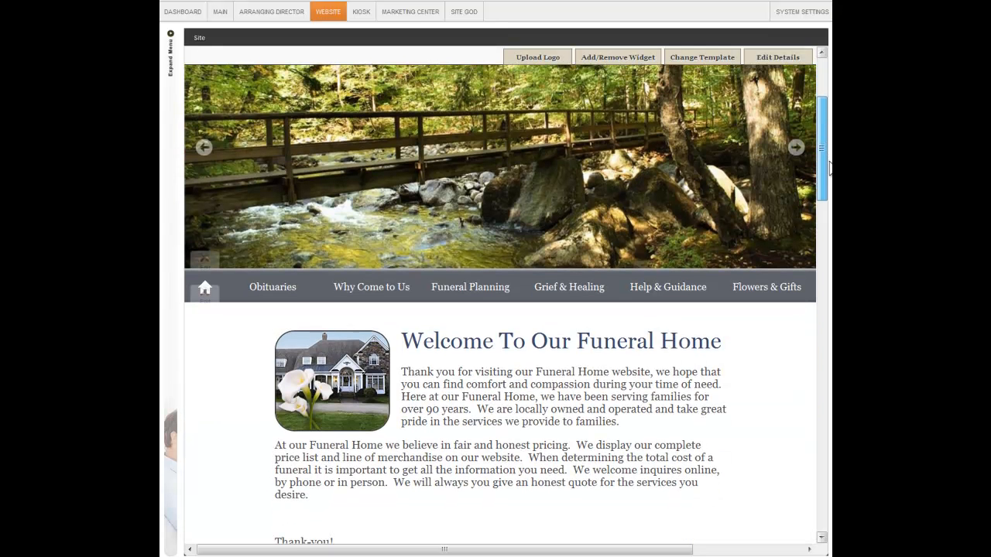
{"action": "scroll", "coordinate": [830, 181], "scroll_direction": "down", "scroll_amount": 1}
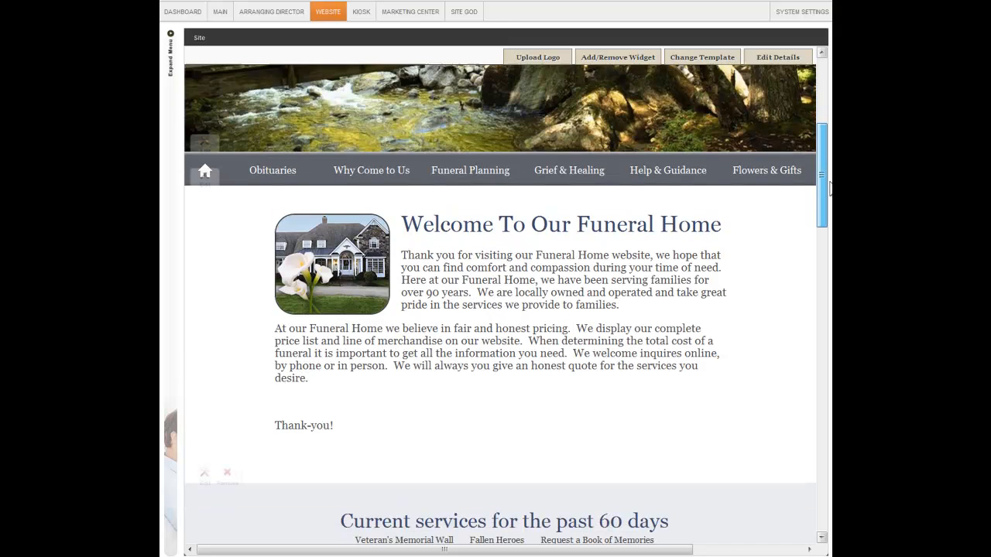
{"action": "left_click", "coordinate": [204, 144]}
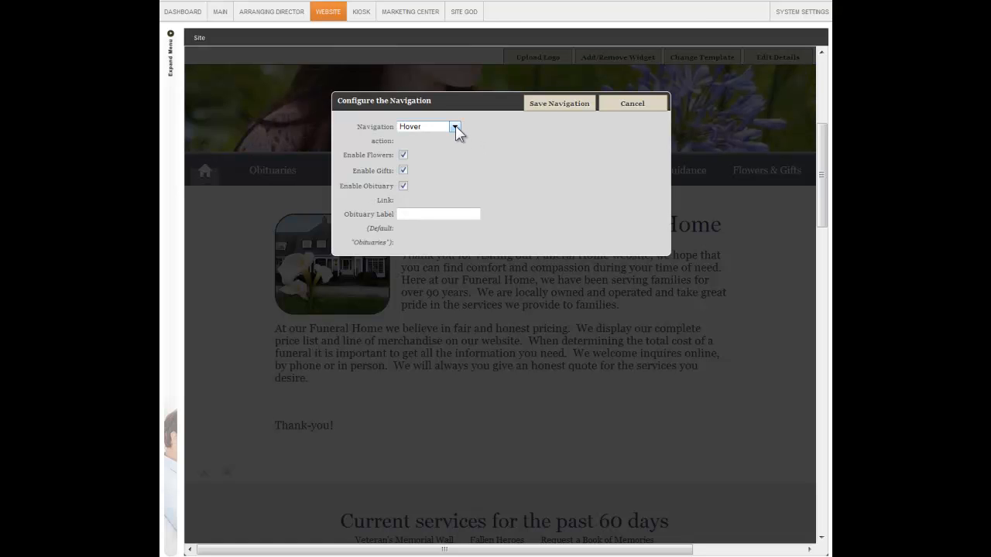
{"action": "left_click", "coordinate": [455, 128]}
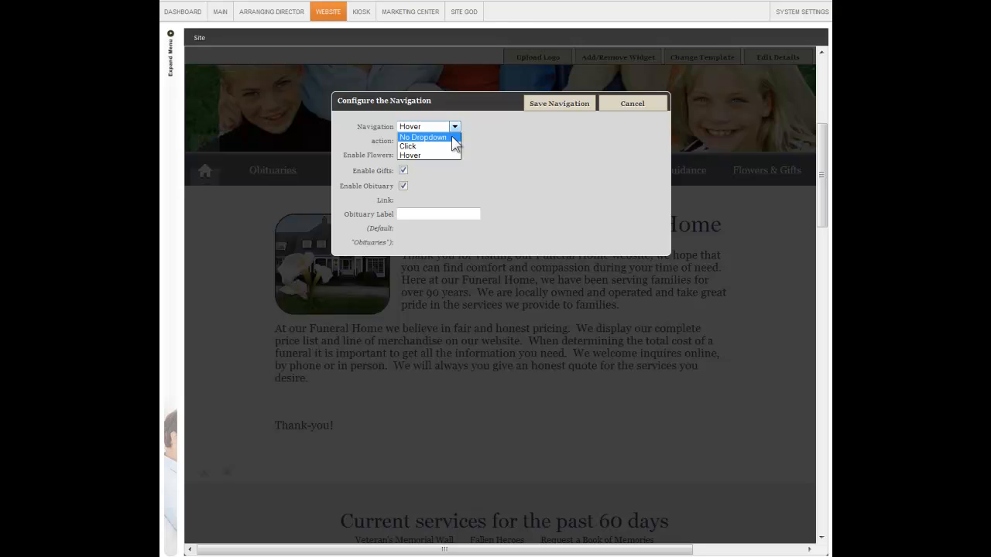
{"action": "left_click", "coordinate": [405, 152]}
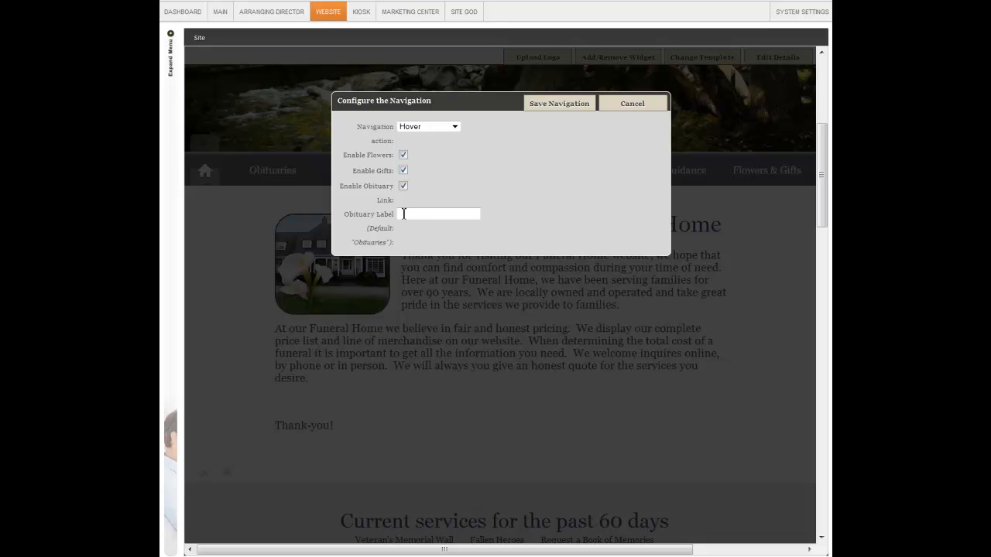
{"action": "left_click", "coordinate": [405, 214]}
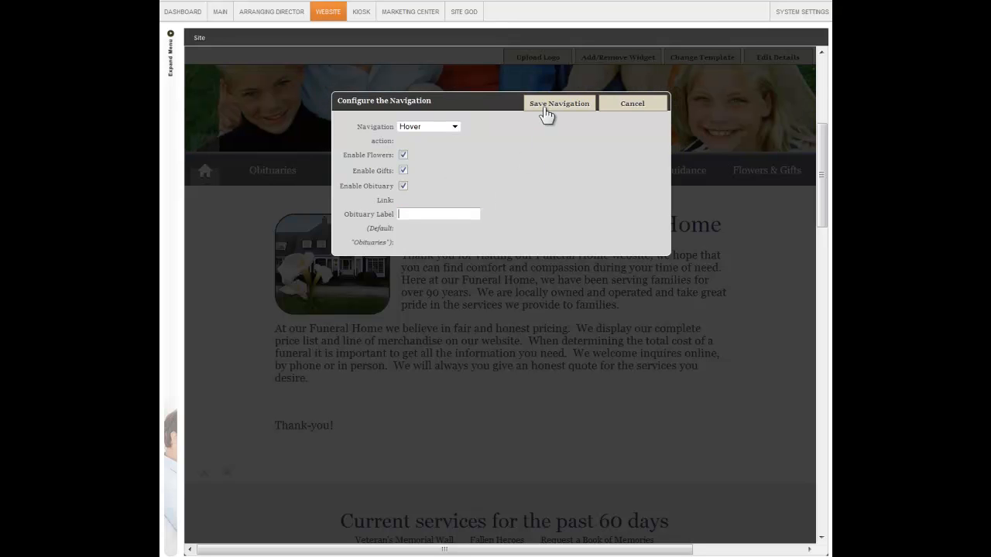
{"action": "left_click", "coordinate": [627, 108]}
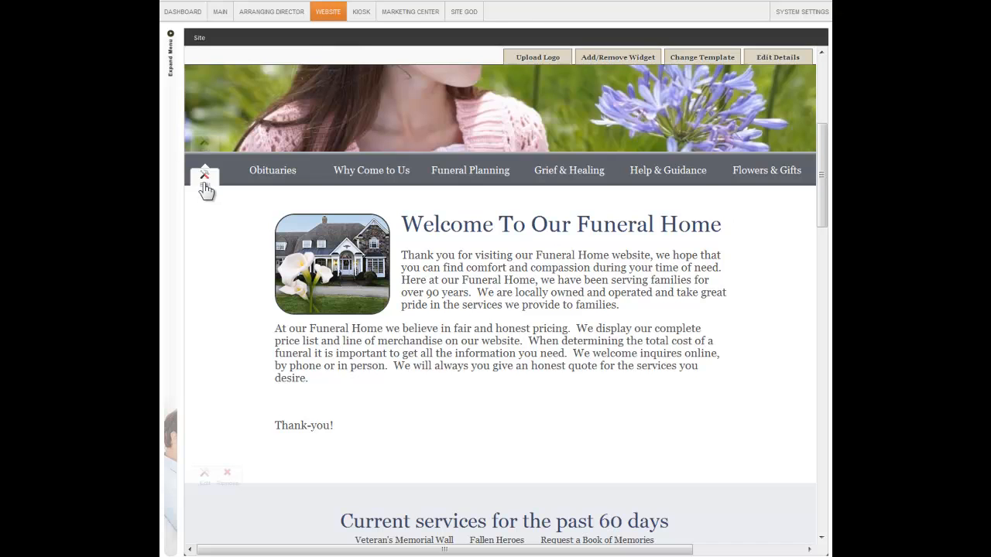
Open the welcome message configuration and examine its title, image and body text editor
{"action": "left_click", "coordinate": [205, 183]}
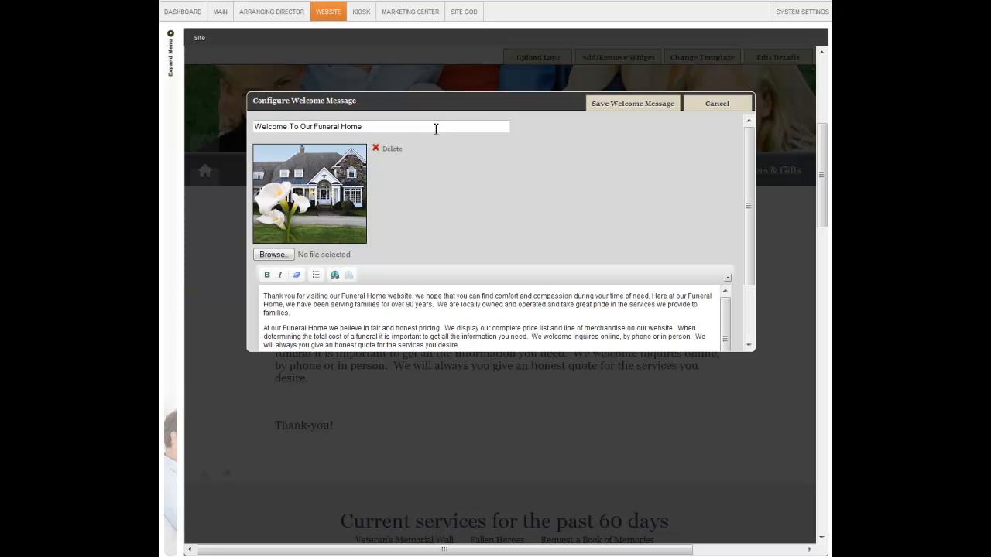
{"action": "left_click_drag", "start_coordinate": [402, 129], "coordinate": [231, 135]}
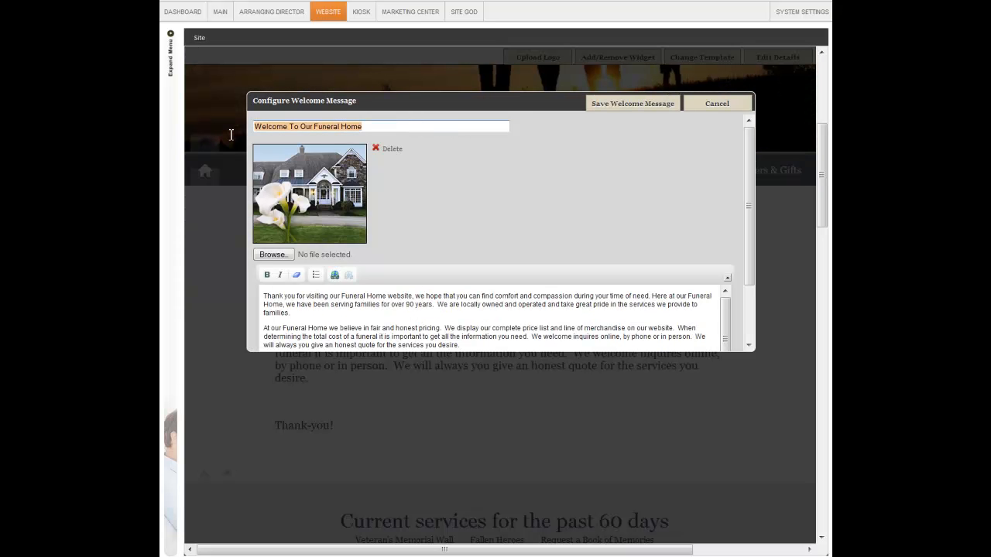
{"action": "left_click", "coordinate": [318, 159]}
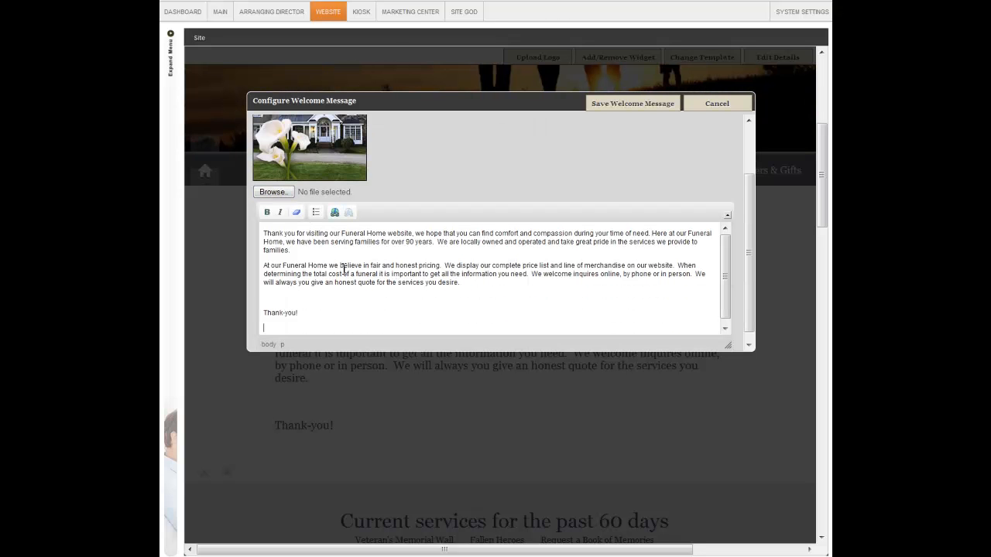
{"action": "left_click", "coordinate": [288, 243]}
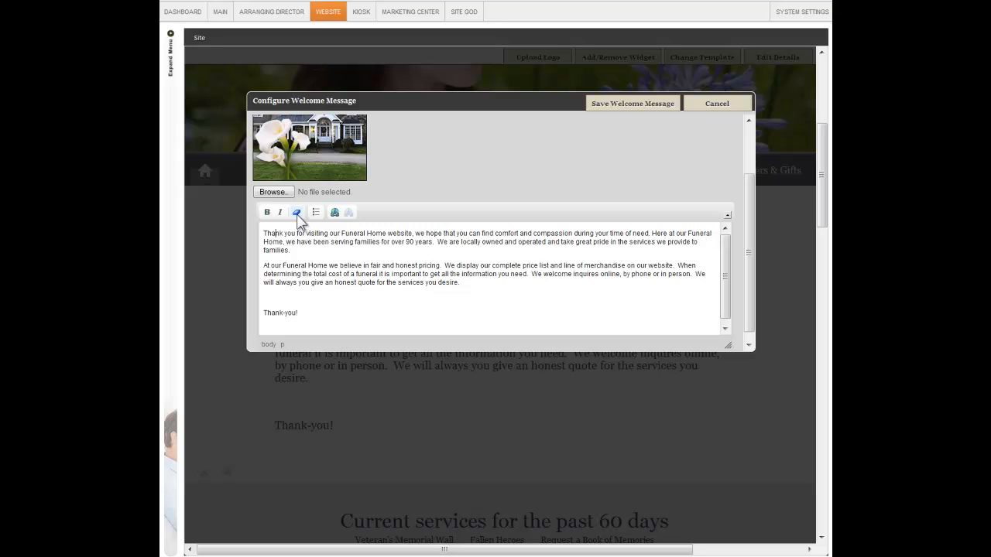
{"action": "left_click", "coordinate": [309, 242]}
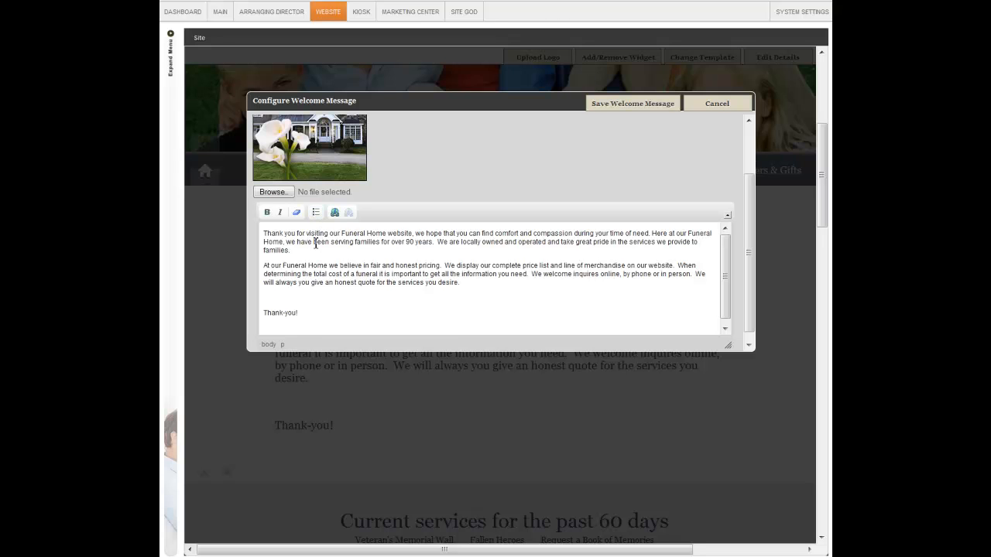
Open the link settings for the words "been serving", examine the target window choices, close them and save the welcome message
{"action": "left_click_drag", "start_coordinate": [313, 242], "coordinate": [355, 243]}
{"action": "left_click", "coordinate": [340, 211]}
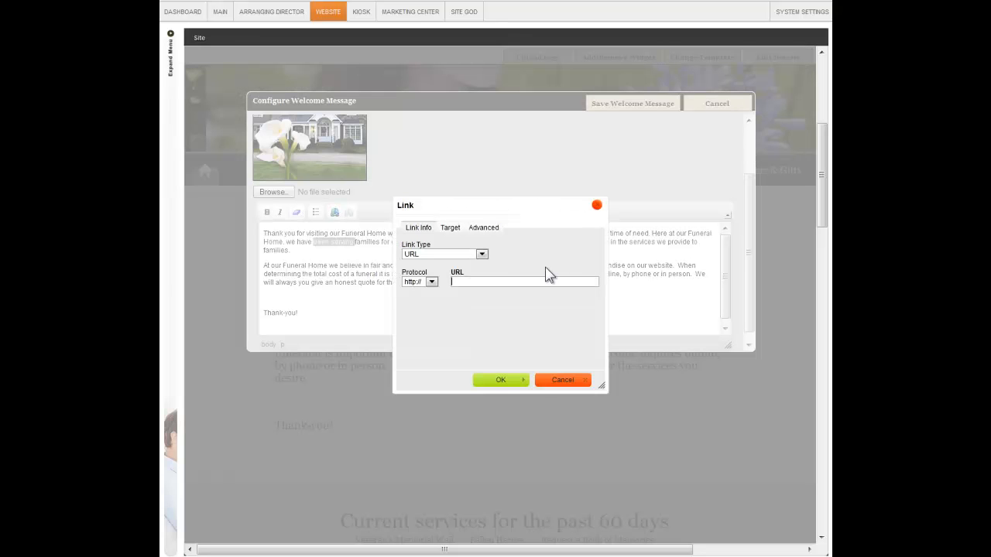
{"action": "left_click", "coordinate": [449, 228]}
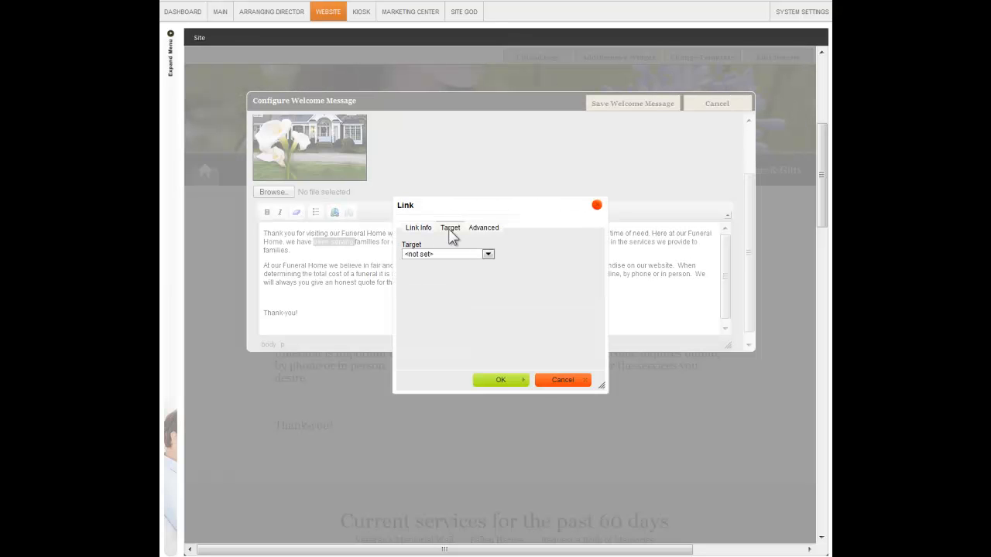
{"action": "left_click", "coordinate": [487, 255]}
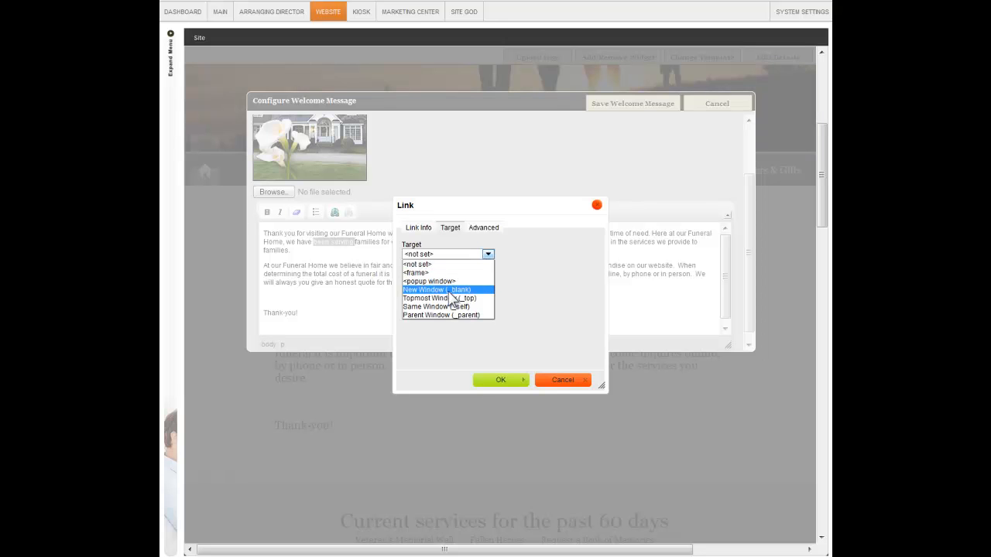
{"action": "left_click", "coordinate": [564, 299]}
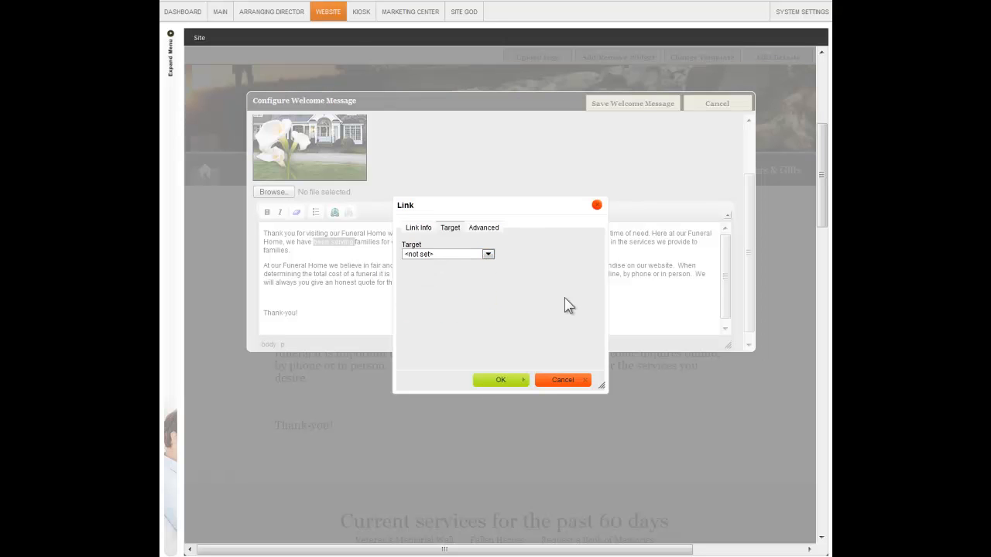
{"action": "left_click", "coordinate": [501, 382]}
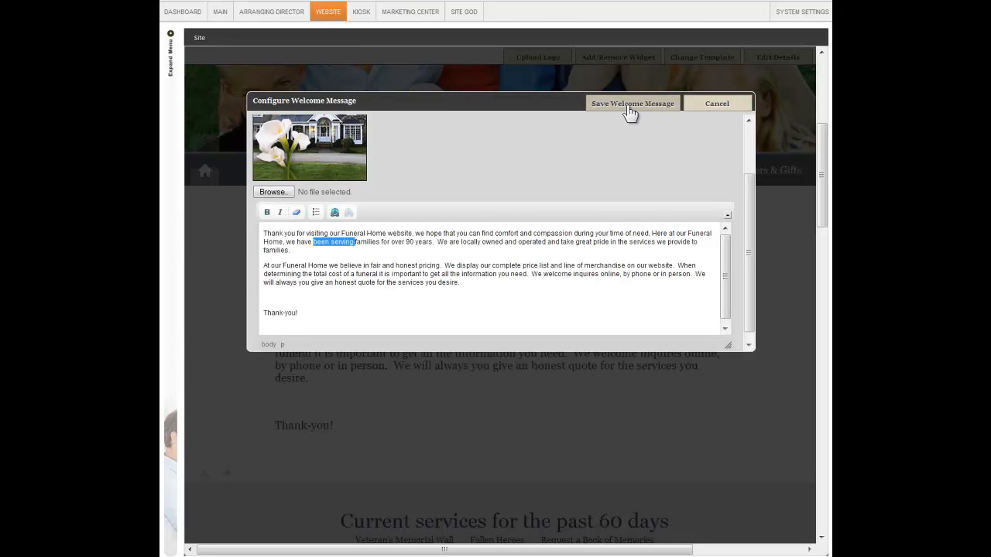
{"action": "left_click", "coordinate": [630, 105]}
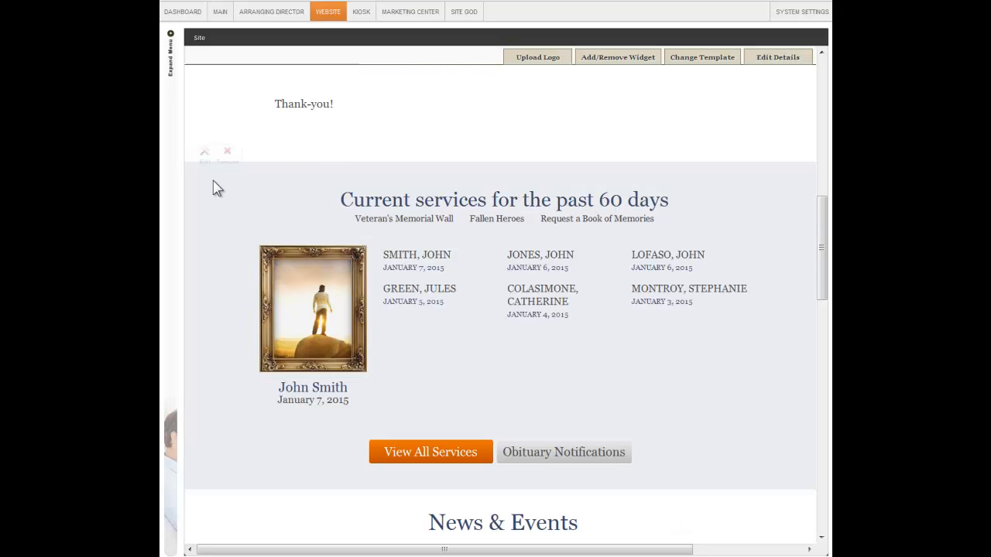
Open the service listing configuration, review the verbiage fields and listing photo option, and save it
{"action": "left_click", "coordinate": [203, 158]}
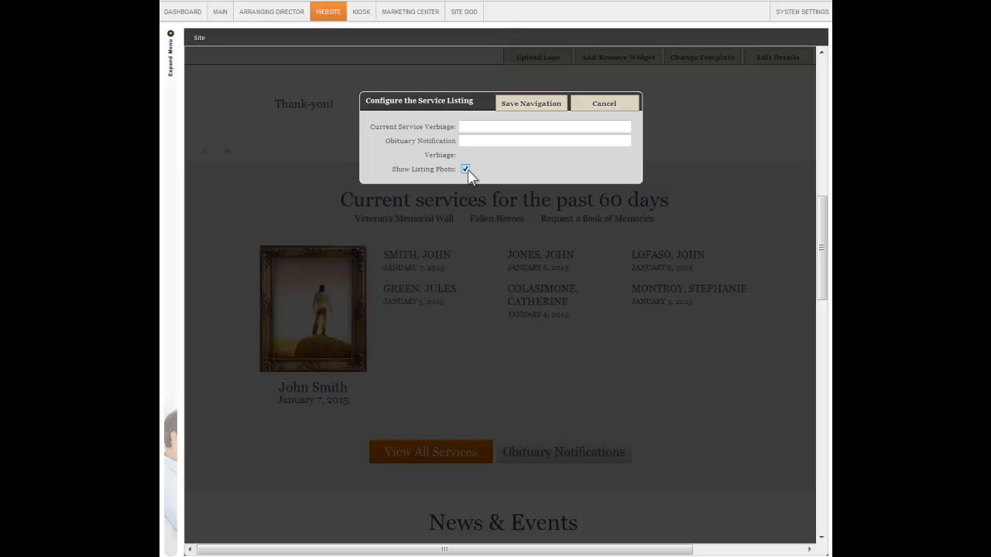
{"action": "left_click", "coordinate": [519, 108]}
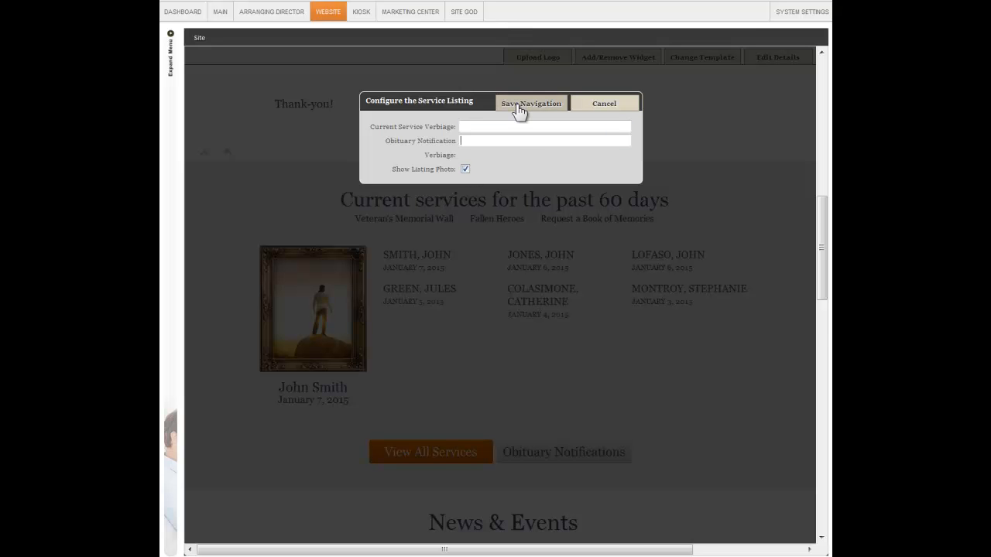
Open the News & Events configuration, examine the entries and the options to add, edit or delete them, and finish
{"action": "scroll", "coordinate": [699, 393], "scroll_direction": "down", "scroll_amount": 4}
{"action": "scroll", "coordinate": [699, 394], "scroll_direction": "down", "scroll_amount": 2}
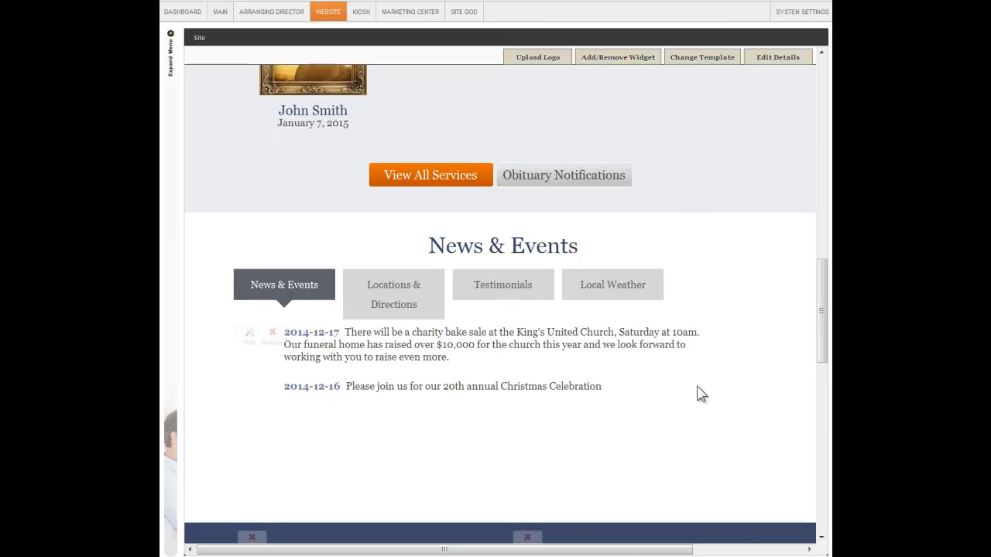
{"action": "scroll", "coordinate": [700, 354], "scroll_direction": "down", "scroll_amount": 1}
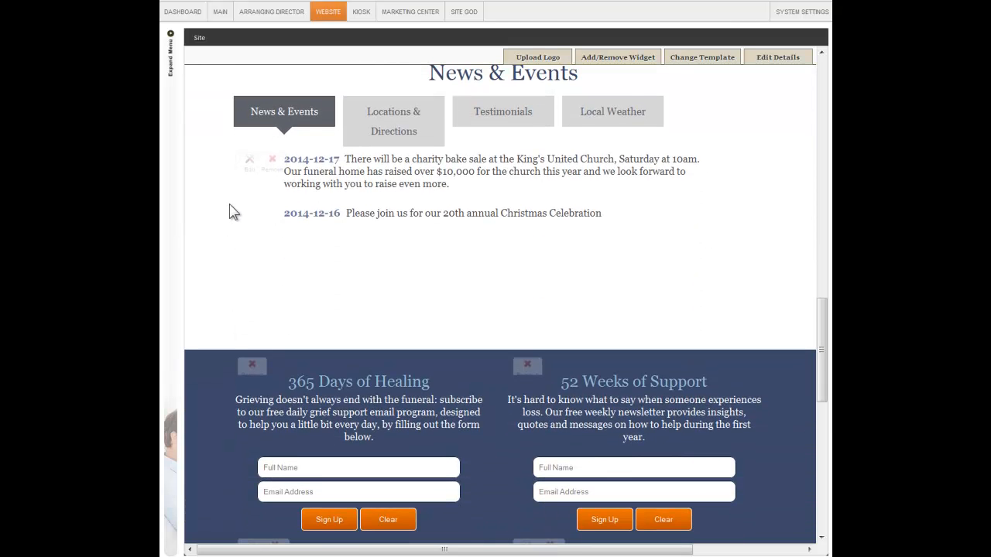
{"action": "left_click", "coordinate": [250, 163]}
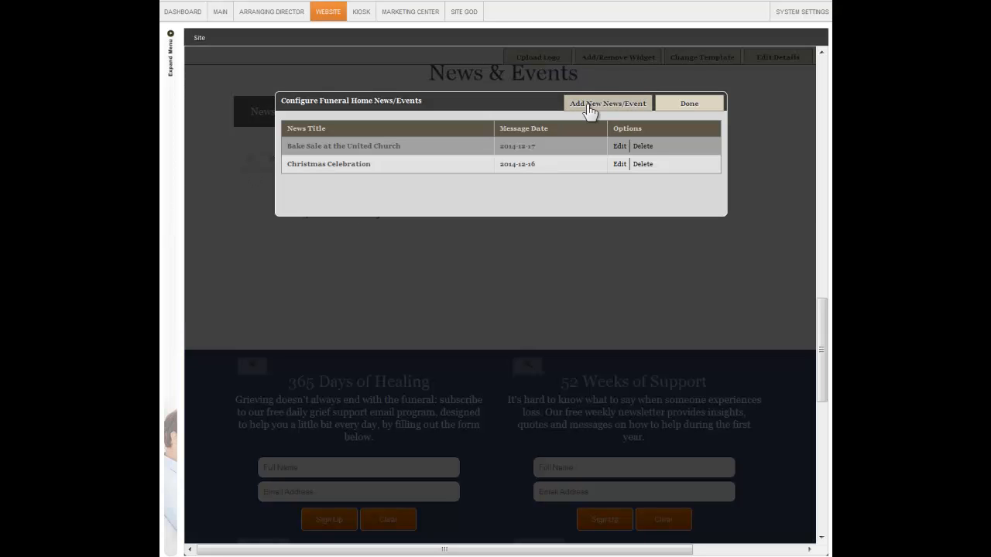
{"action": "left_click", "coordinate": [678, 104]}
Show Locations & Directions, open its location text for editing, and close it without saving
{"action": "left_click", "coordinate": [393, 133]}
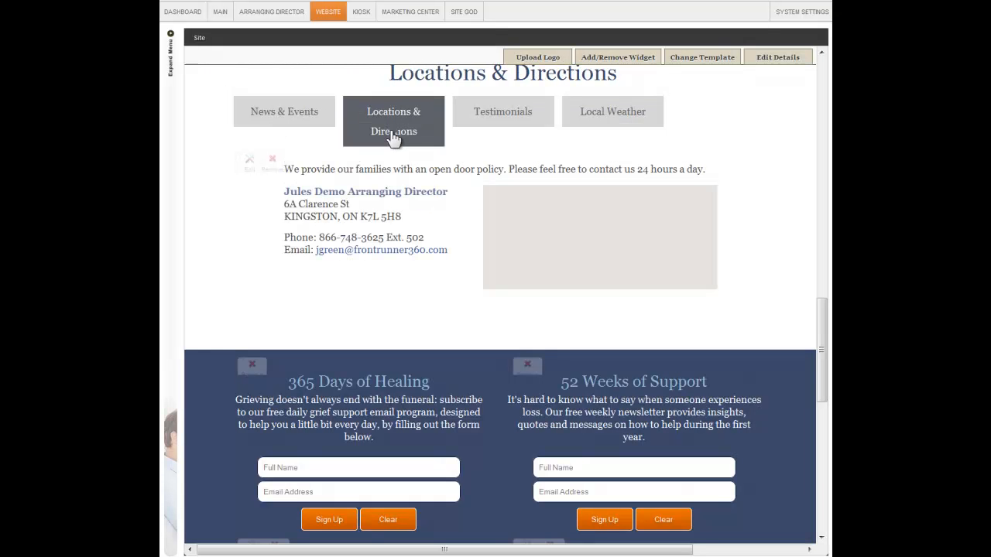
{"action": "left_click", "coordinate": [249, 162]}
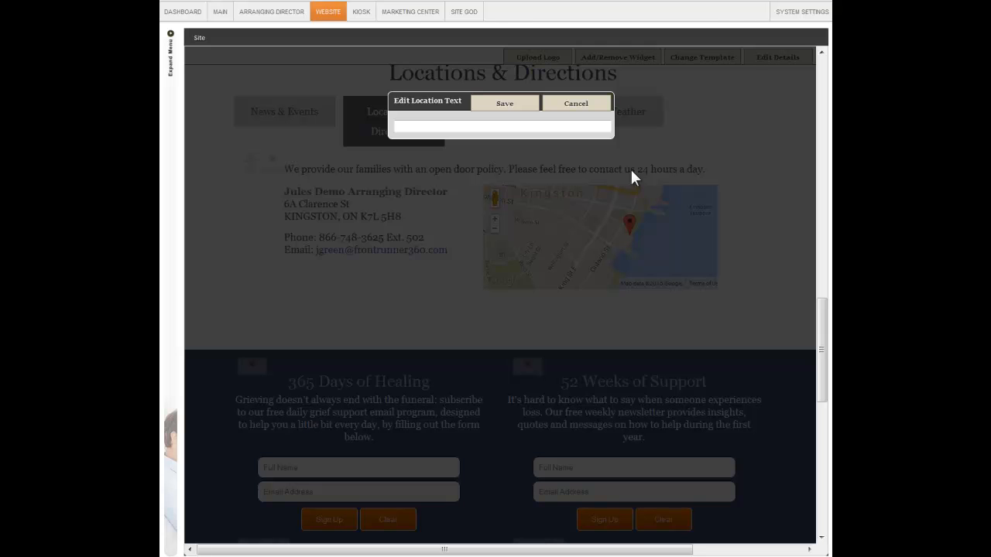
{"action": "left_click", "coordinate": [453, 128]}
{"action": "left_click", "coordinate": [548, 106]}
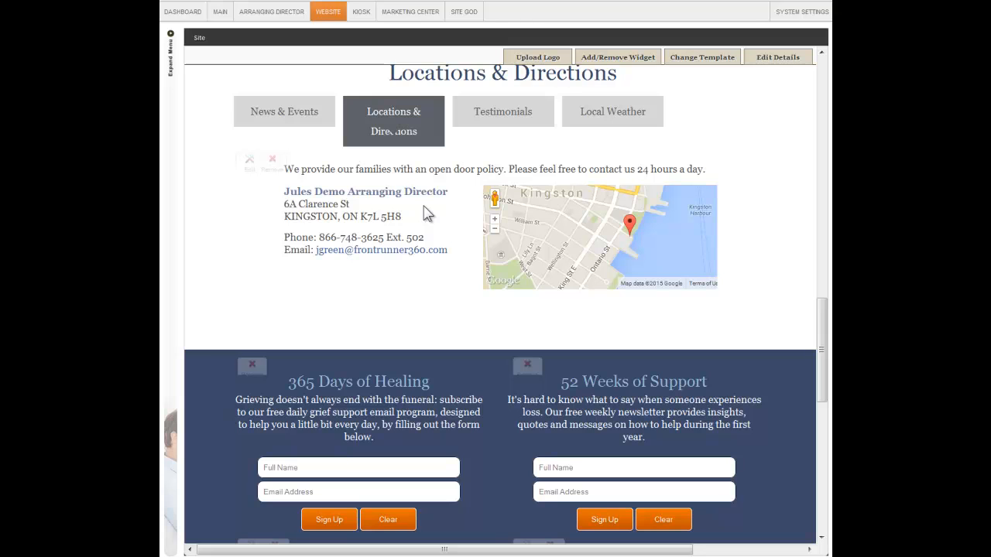
Examine the testimonials configuration with its edit, unpublish and delete options, close it and view the Local Weather section
{"action": "left_click", "coordinate": [512, 125]}
{"action": "left_click", "coordinate": [250, 164]}
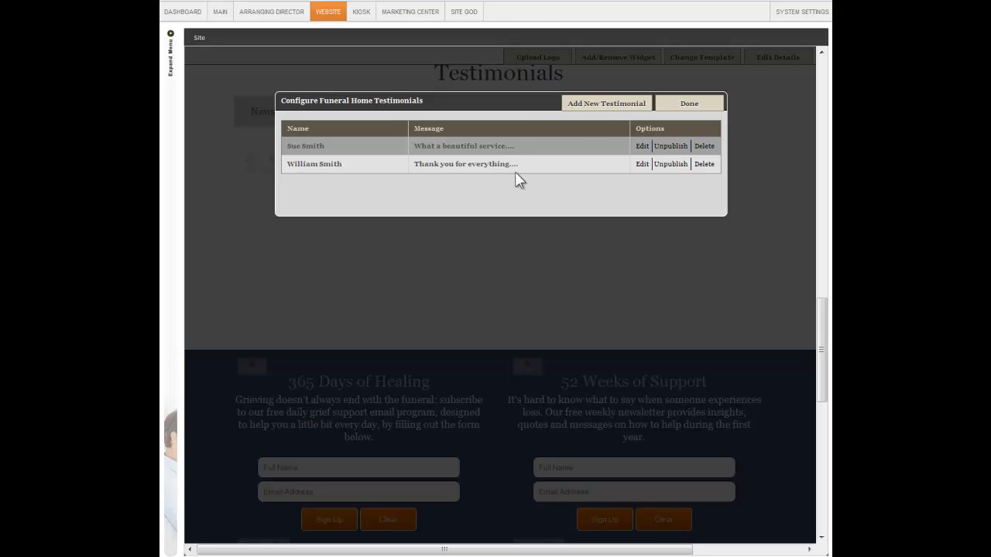
{"action": "left_click", "coordinate": [678, 107]}
{"action": "left_click", "coordinate": [609, 124]}
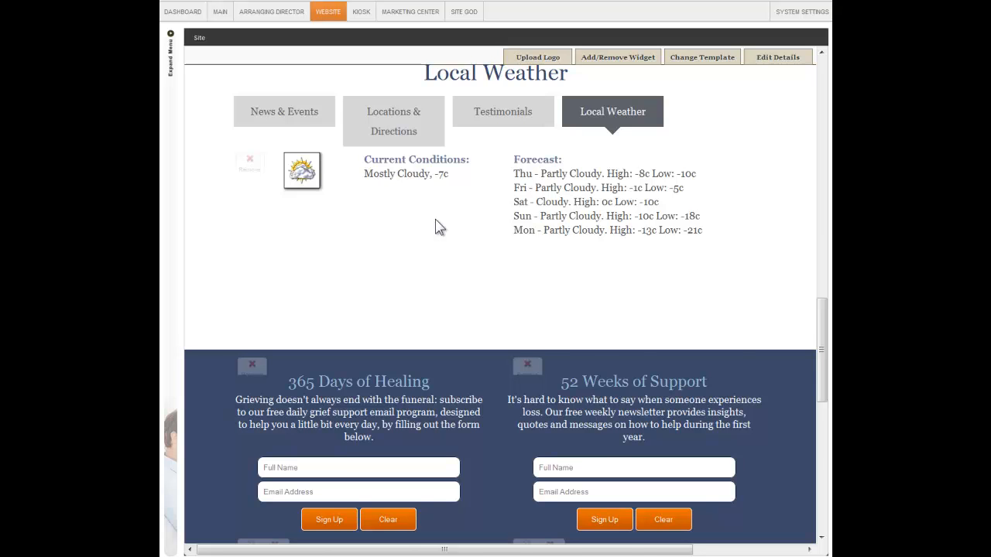
Open the custom text editor of the Helping You Plan section, examine it and cancel without changes
{"action": "scroll", "coordinate": [435, 219], "scroll_direction": "down", "scroll_amount": 3}
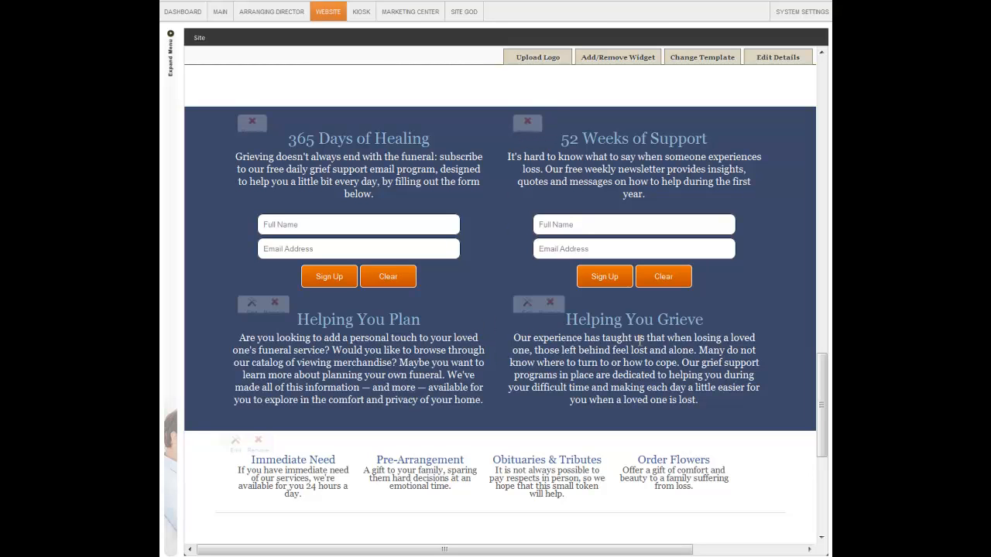
{"action": "left_click", "coordinate": [251, 303]}
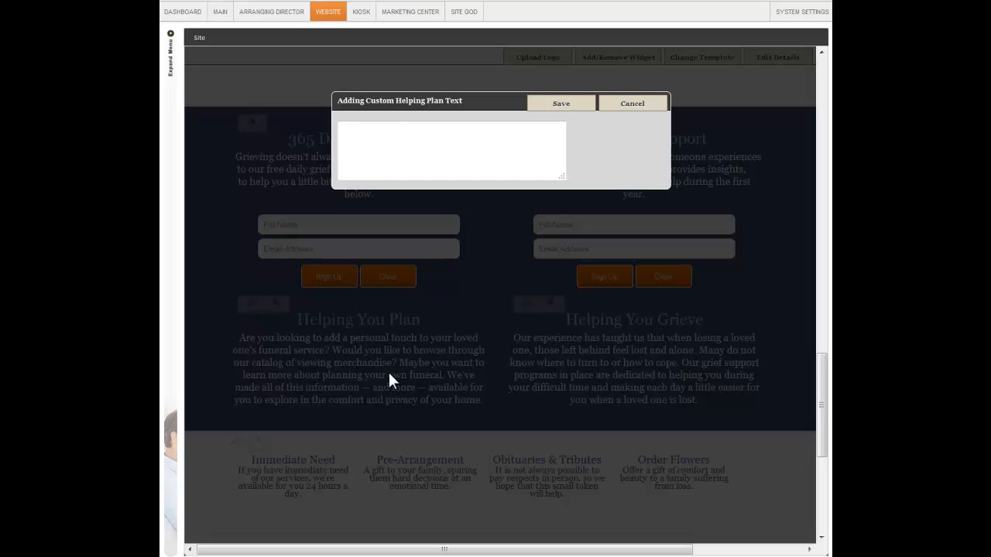
{"action": "left_click", "coordinate": [379, 129]}
{"action": "left_click", "coordinate": [609, 106]}
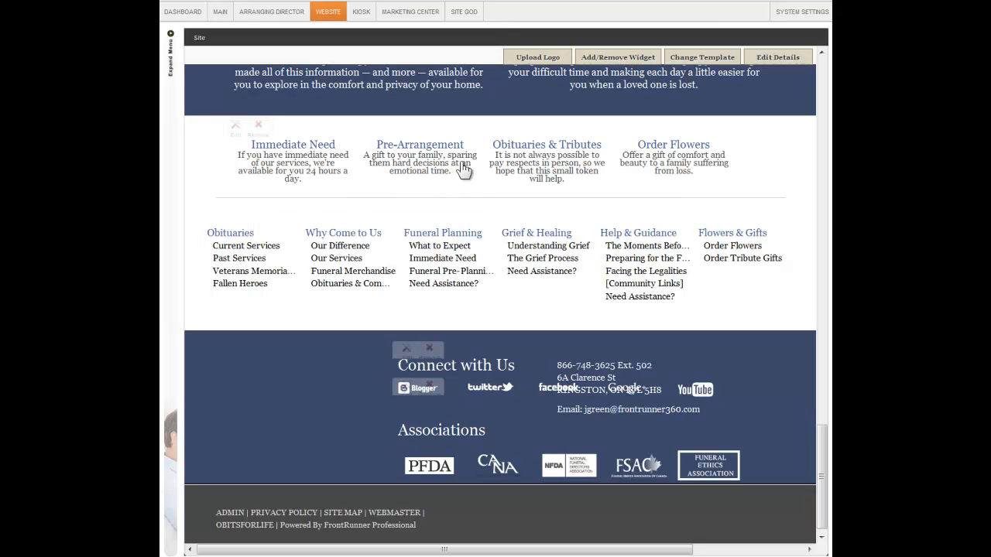
Open the calls to action configuration and try moving Order Flowers out of the displayed row into the unused area
{"action": "left_click", "coordinate": [234, 126]}
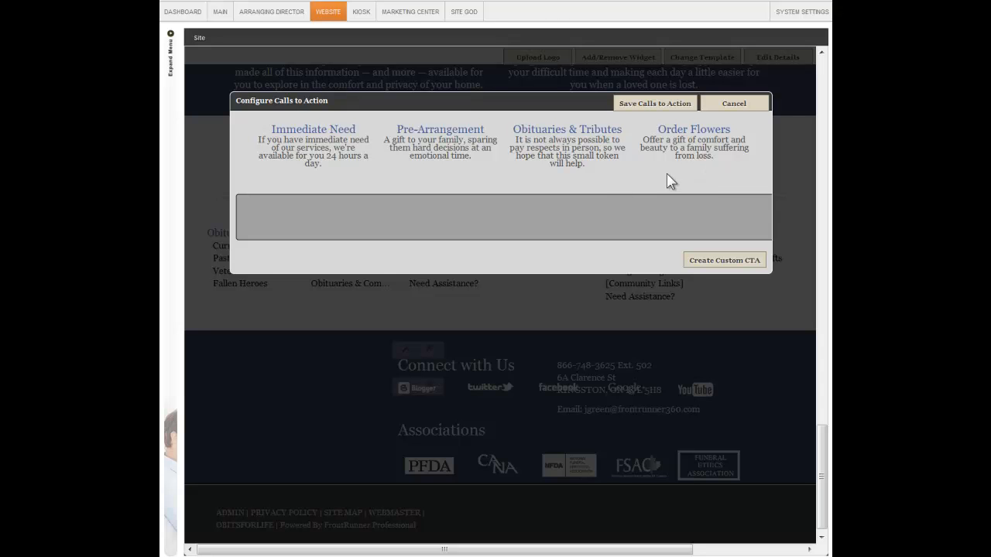
{"action": "left_click_drag", "start_coordinate": [681, 162], "coordinate": [617, 241]}
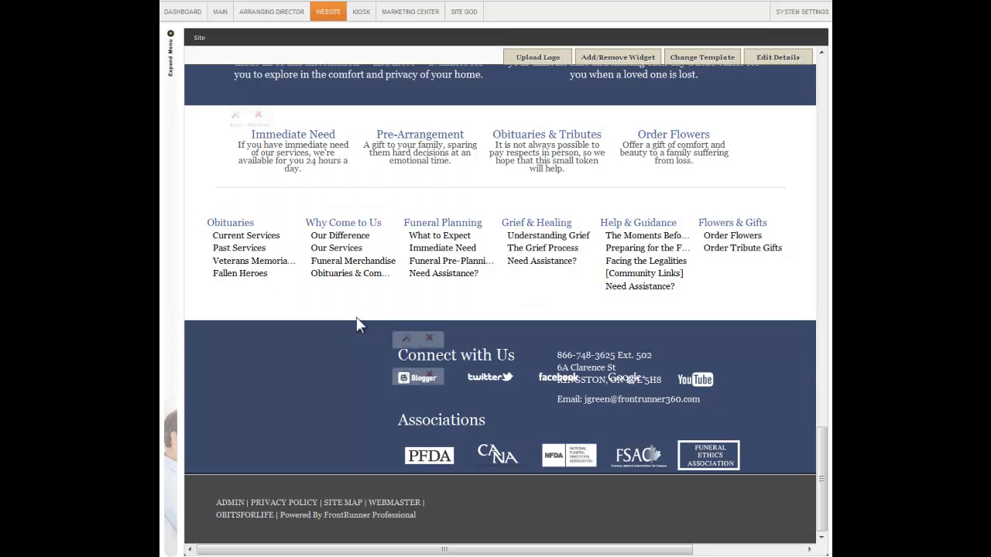
In the social links configuration, try moving Google+ to the unused area, examine a link's address field, and cancel
{"action": "left_click", "coordinate": [406, 338]}
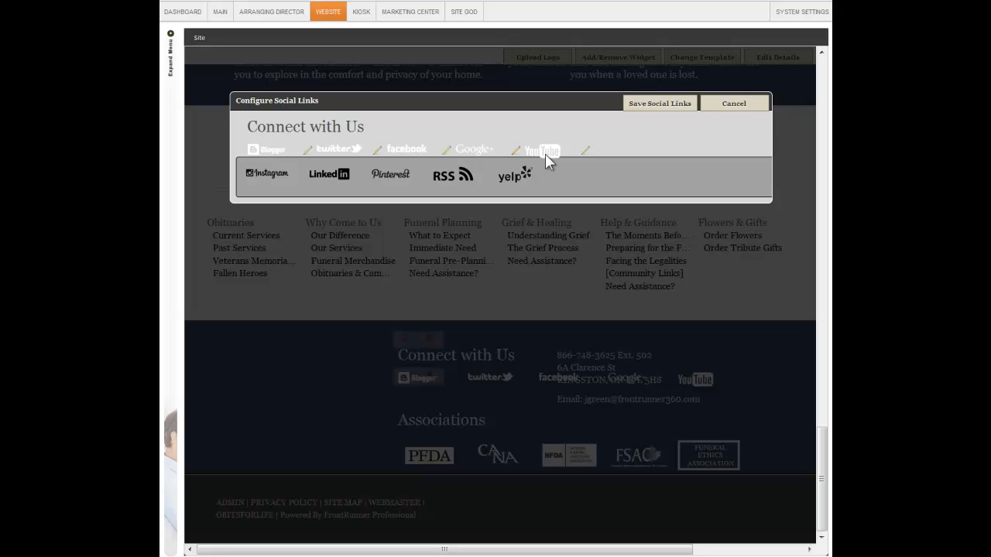
{"action": "mouse_move", "coordinate": [467, 149]}
{"action": "left_mouse_down"}
{"action": "mouse_move", "coordinate": [494, 169]}
{"action": "mouse_move", "coordinate": [558, 174]}
{"action": "left_mouse_up"}
{"action": "left_click", "coordinate": [517, 153]}
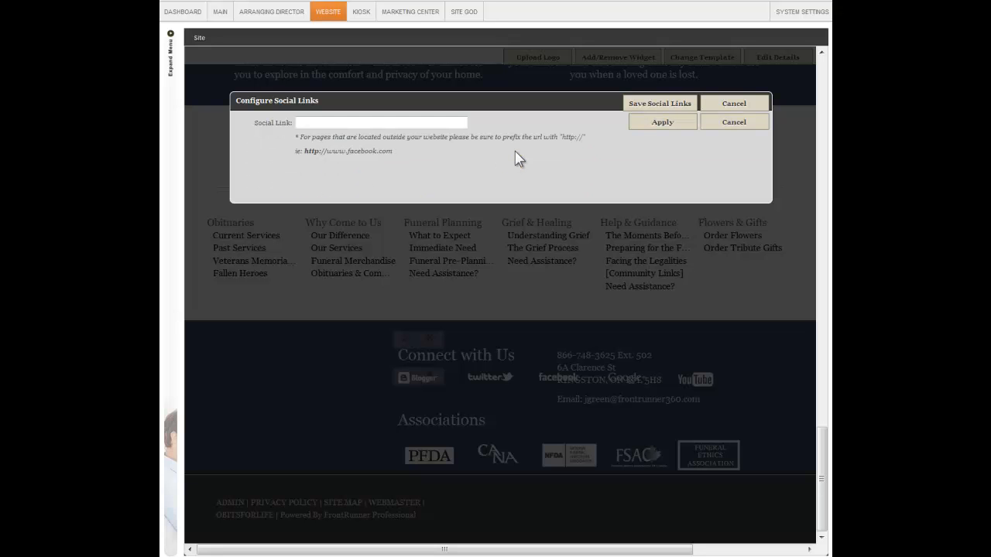
{"action": "left_click", "coordinate": [404, 119]}
{"action": "left_click", "coordinate": [714, 107]}
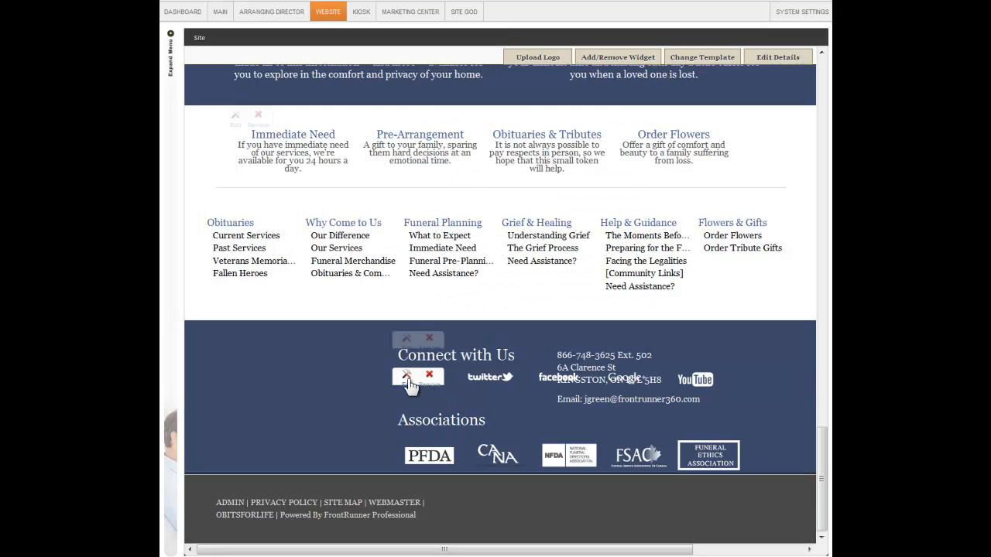
Add a round association logo to the displayed associations, remove the NFDA logo, save and return to the top of the home page
{"action": "left_click", "coordinate": [407, 377]}
{"action": "left_click_drag", "start_coordinate": [771, 210], "coordinate": [761, 151]}
{"action": "left_click_drag", "start_coordinate": [671, 227], "coordinate": [659, 183]}
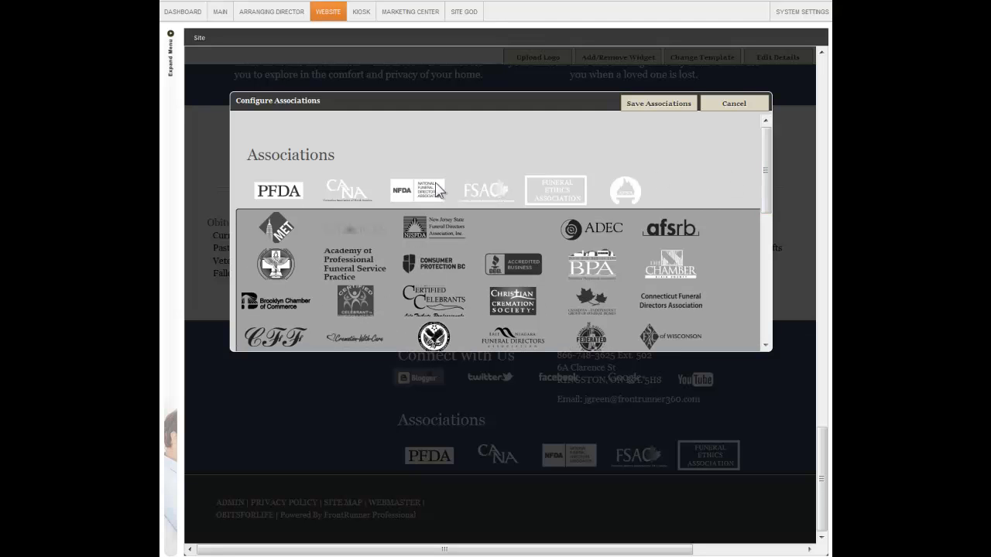
{"action": "left_click_drag", "start_coordinate": [404, 194], "coordinate": [538, 242]}
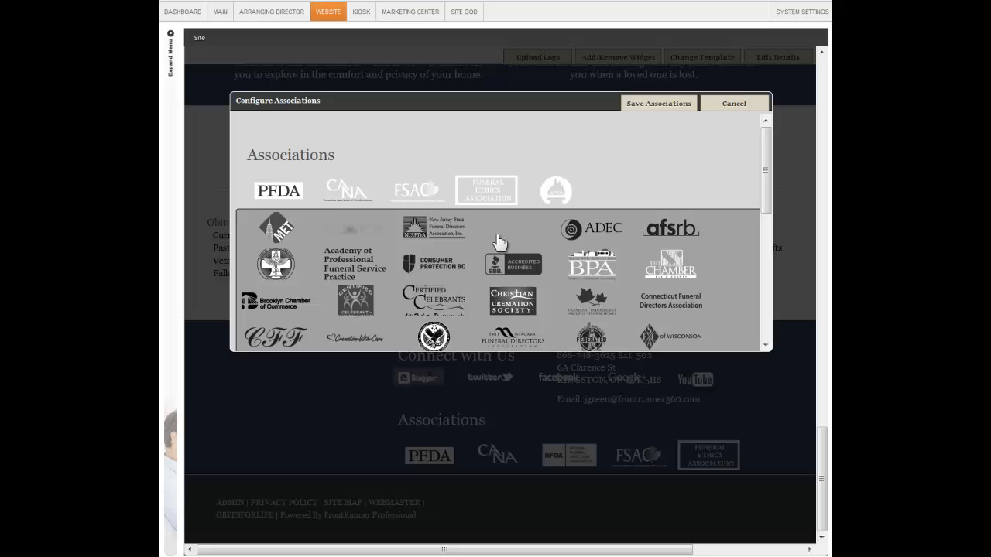
{"action": "left_click", "coordinate": [644, 108]}
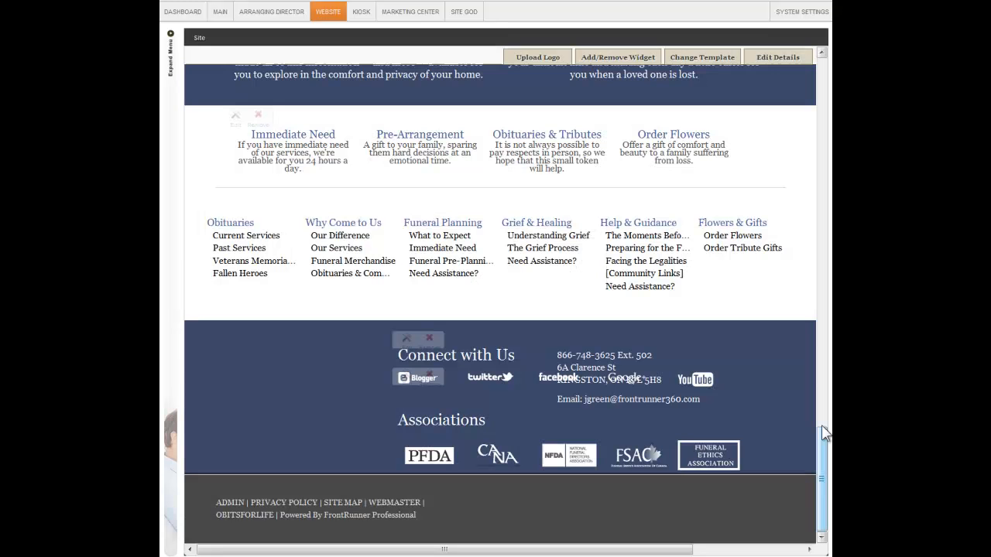
{"action": "left_click_drag", "start_coordinate": [823, 429], "coordinate": [814, 90]}
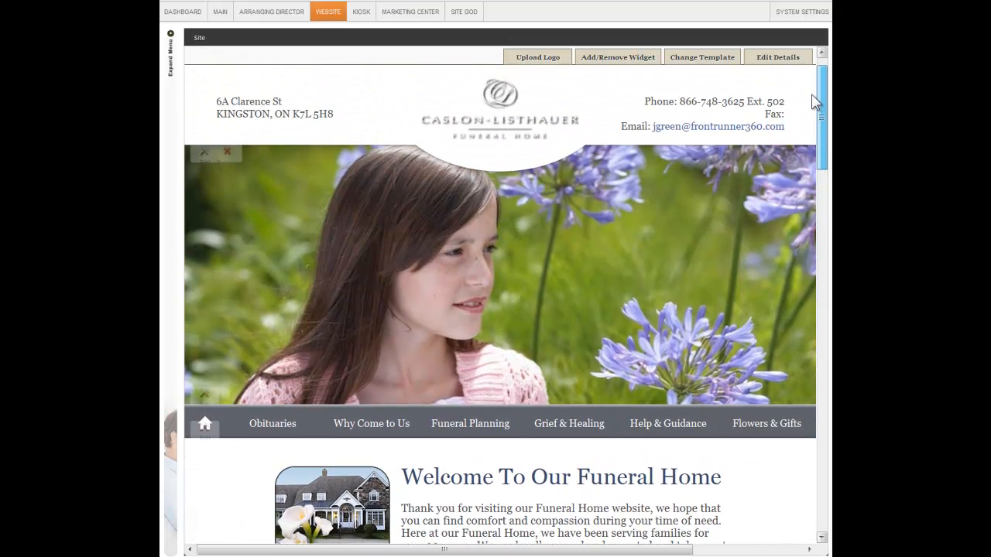